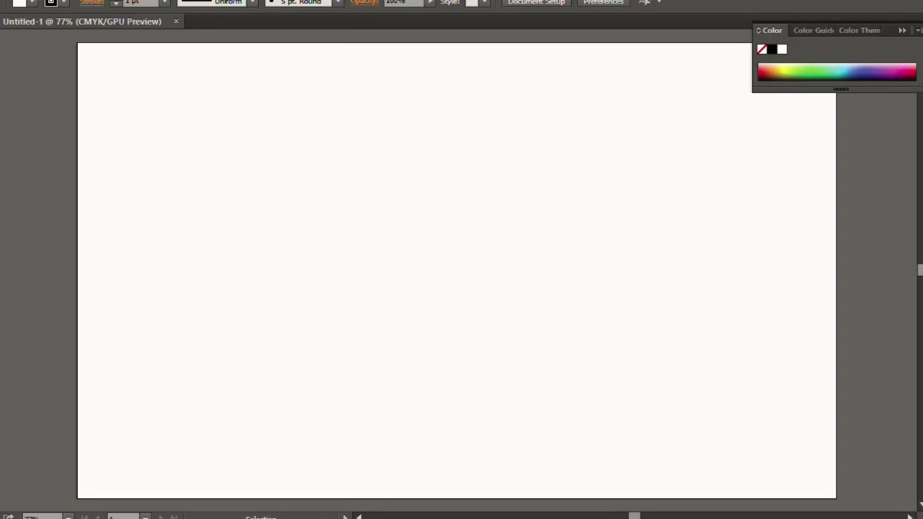
# - Draw the grid of four vertical lines and three horizontal lines across the page
pyautogui.press('\\')
pyautogui.click(465, 241)
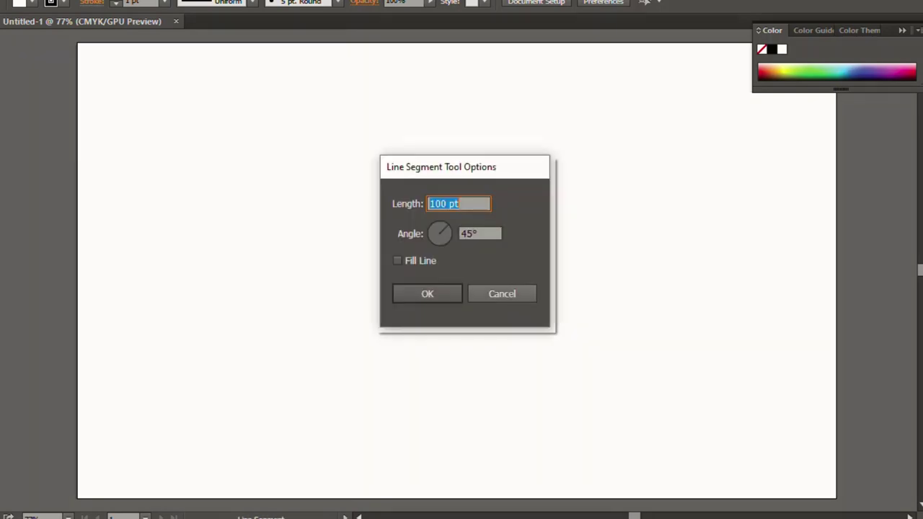
pyautogui.press('Escape')
pyautogui.moveTo(260, 130); pyautogui.dragTo(657, 129)
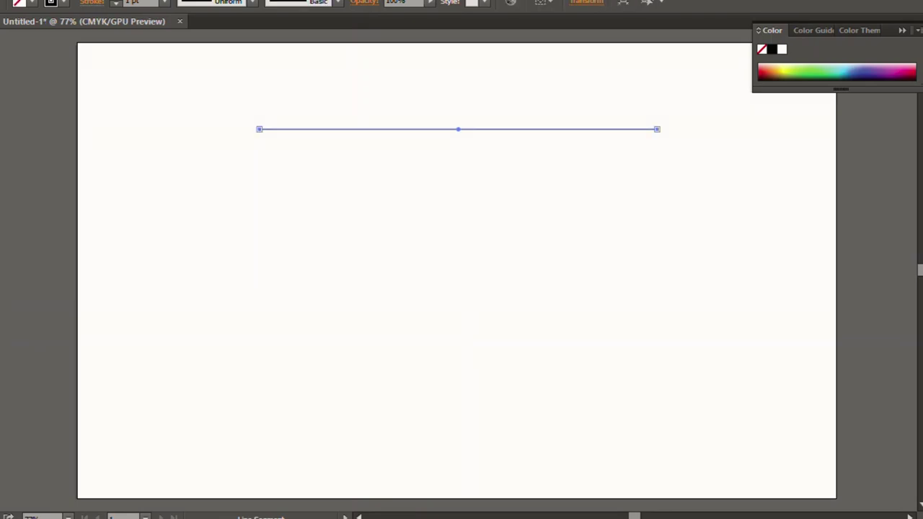
pyautogui.moveTo(302, 78); pyautogui.dragTo(303, 339)
pyautogui.moveTo(341, 78)
pyautogui.mouseDown()
pyautogui.moveTo(341, 358)
pyautogui.moveTo(340, 344)
pyautogui.mouseUp()
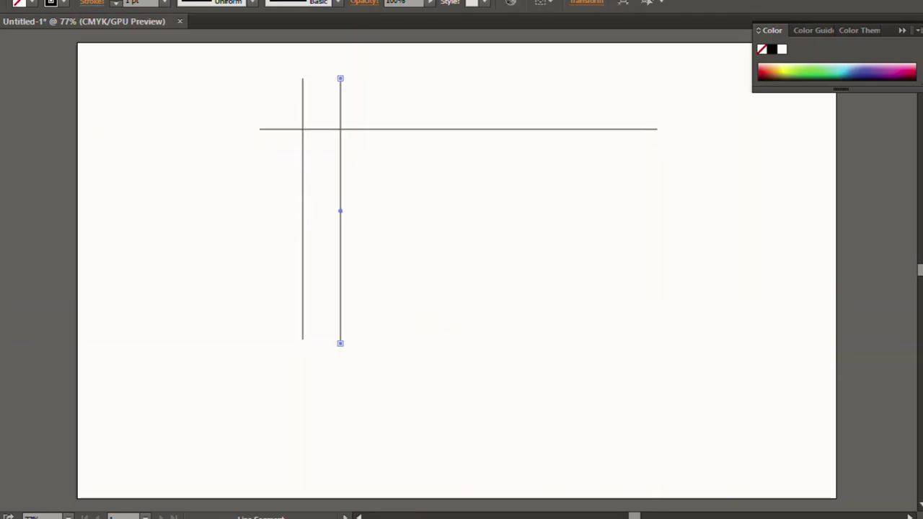
pyautogui.moveTo(550, 71); pyautogui.dragTo(549, 352)
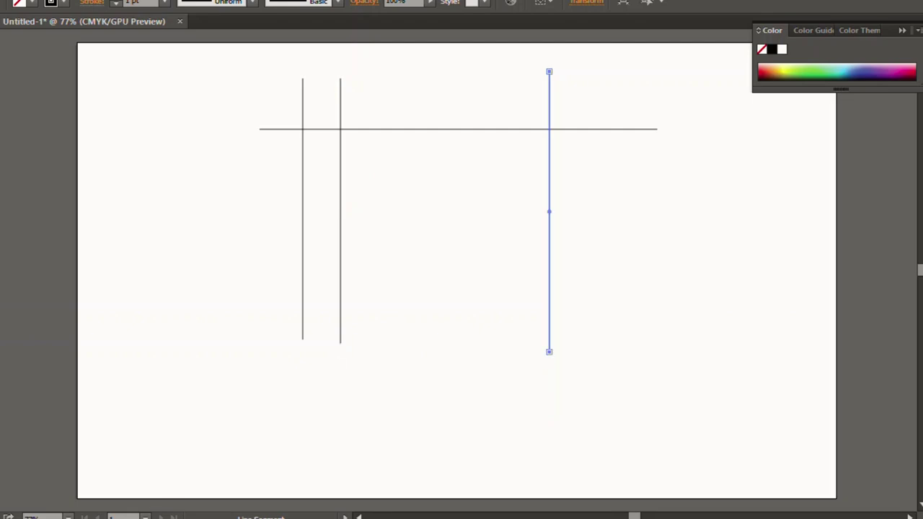
pyautogui.moveTo(592, 68); pyautogui.dragTo(592, 355)
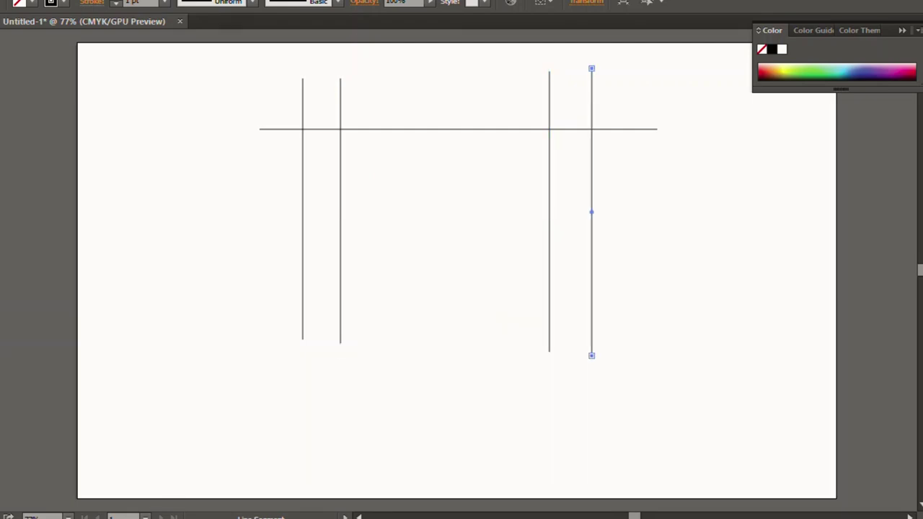
pyautogui.moveTo(267, 325); pyautogui.dragTo(659, 325)
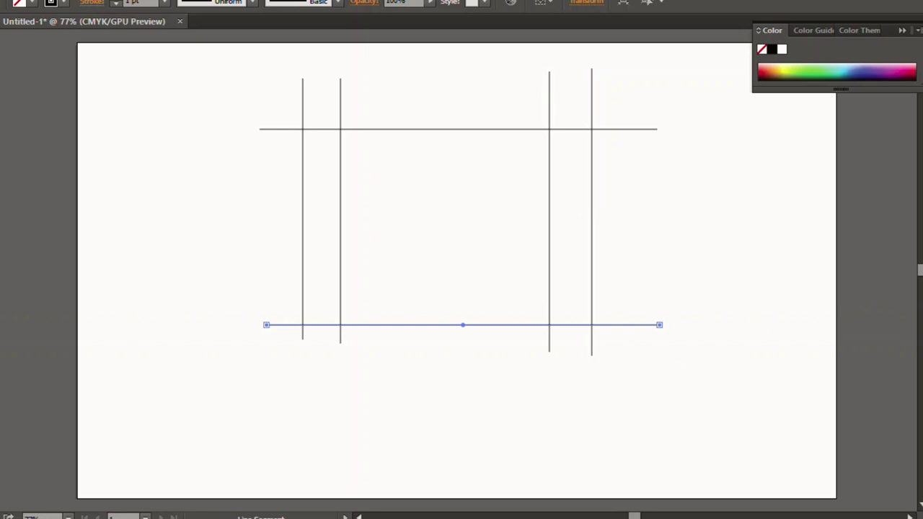
pyautogui.moveTo(251, 300); pyautogui.dragTo(649, 300)
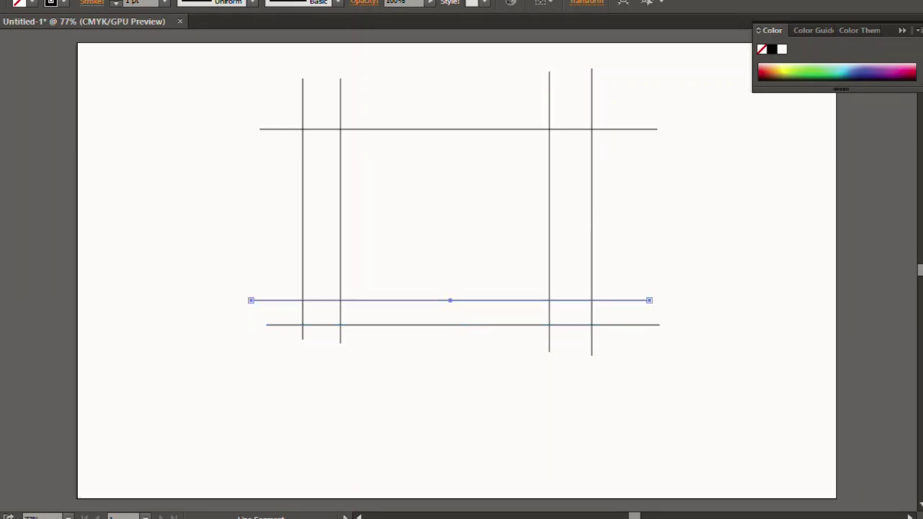
# - Draw two crossing diagonals over the grid and shift them into their final position
pyautogui.moveTo(615, 100); pyautogui.dragTo(310, 352)
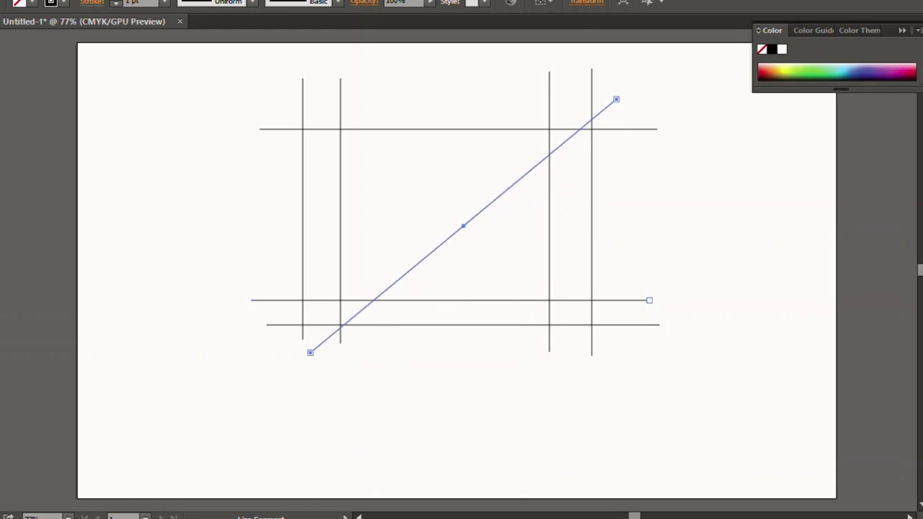
pyautogui.moveTo(271, 100); pyautogui.dragTo(664, 363)
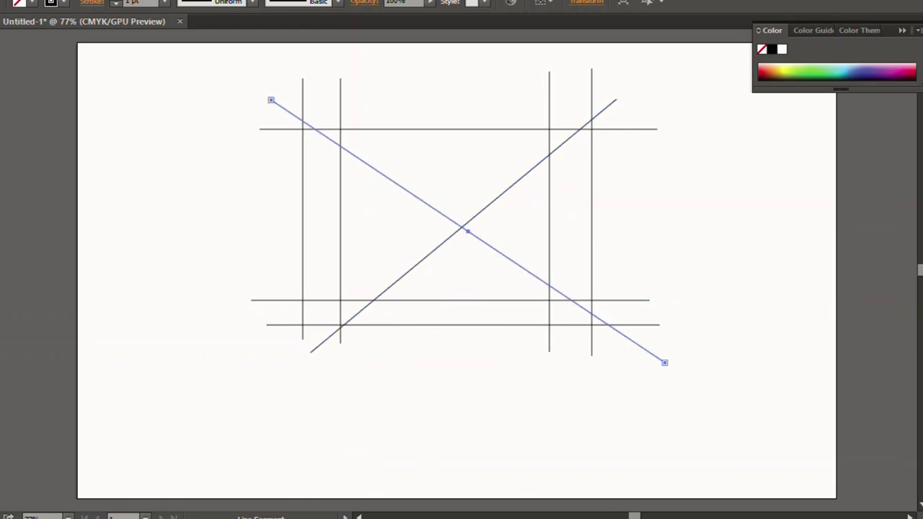
pyautogui.press('v')
pyautogui.keyDown('shift'); pyautogui.click(505, 191); pyautogui.keyUp('shift')
pyautogui.moveTo(461, 227); pyautogui.dragTo(449, 217)
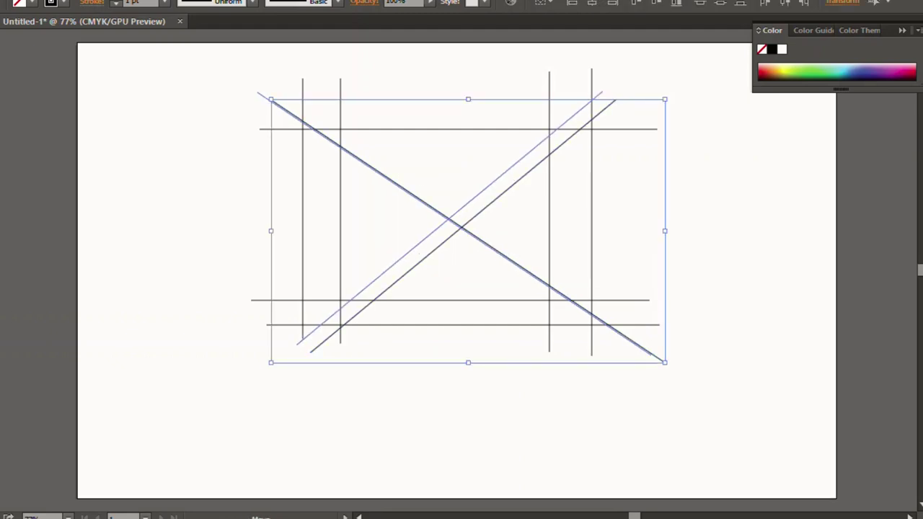
pyautogui.hotkey('ctrl', 'shift', 'a')
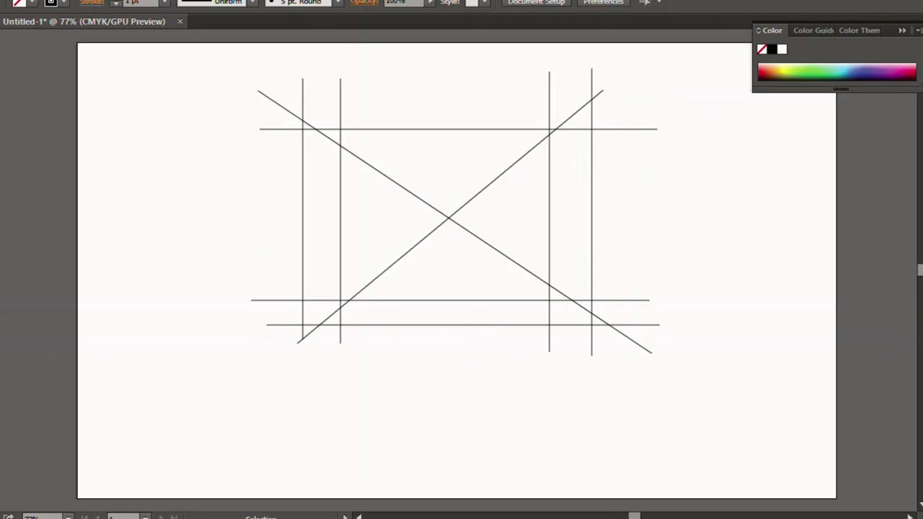
pyautogui.press('m')
# - Draw a middle rectangle with its left edge on the vertical line, plus a top-left circle
pyautogui.moveTo(271, 171); pyautogui.dragTo(591, 265)
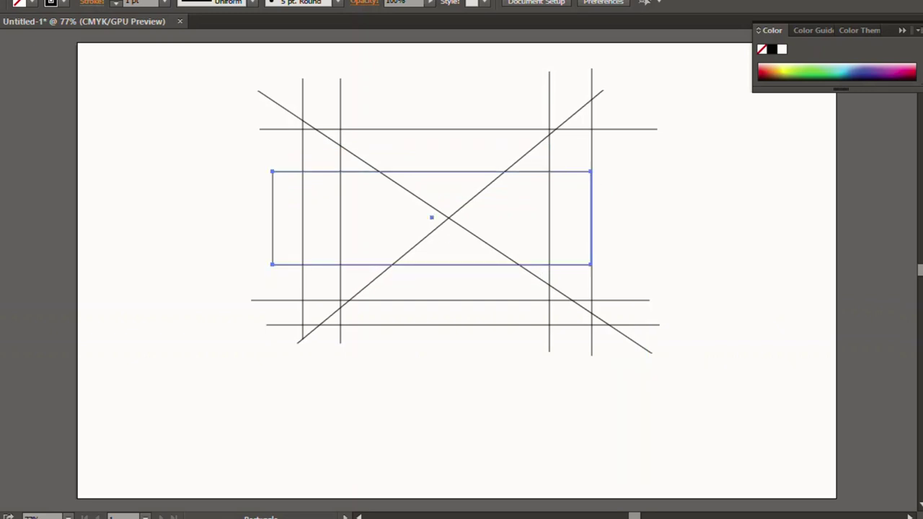
pyautogui.moveTo(272, 217); pyautogui.dragTo(302, 218)
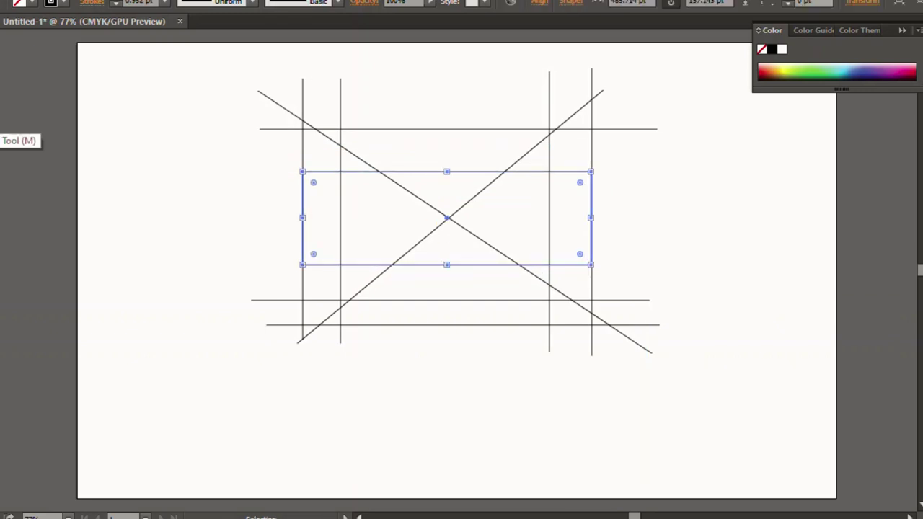
pyautogui.moveTo(1, 137); pyautogui.dragTo(29, 158)
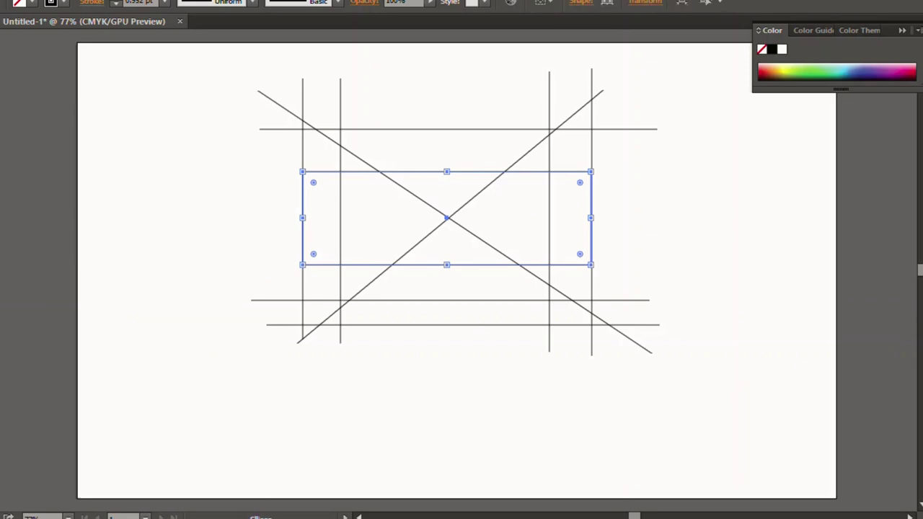
pyautogui.moveTo(239, 74); pyautogui.dragTo(307, 144)
# - Position the top-left circle on the diagonal's end and discard a trial lower-right circle
pyautogui.moveTo(273, 93)
pyautogui.mouseDown()
pyautogui.moveTo(269, 101)
pyautogui.moveTo(270, 92)
pyautogui.mouseUp()
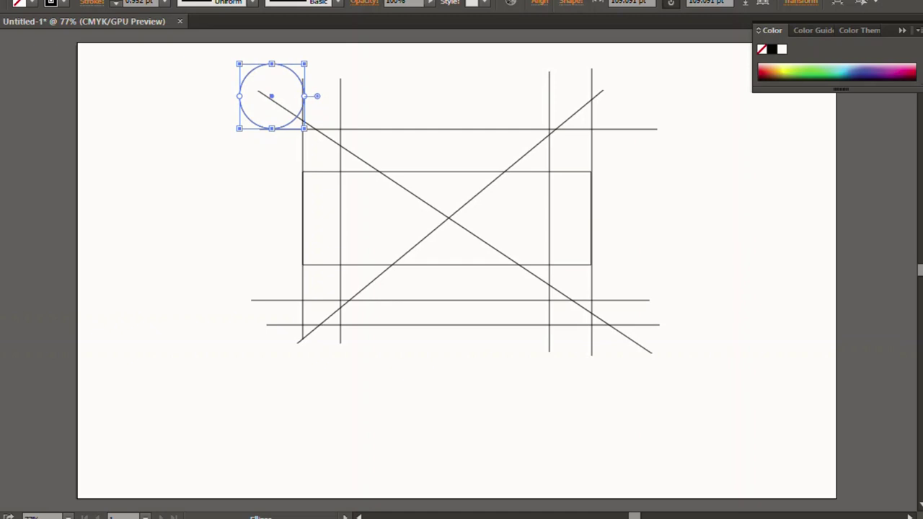
pyautogui.click(271, 96)
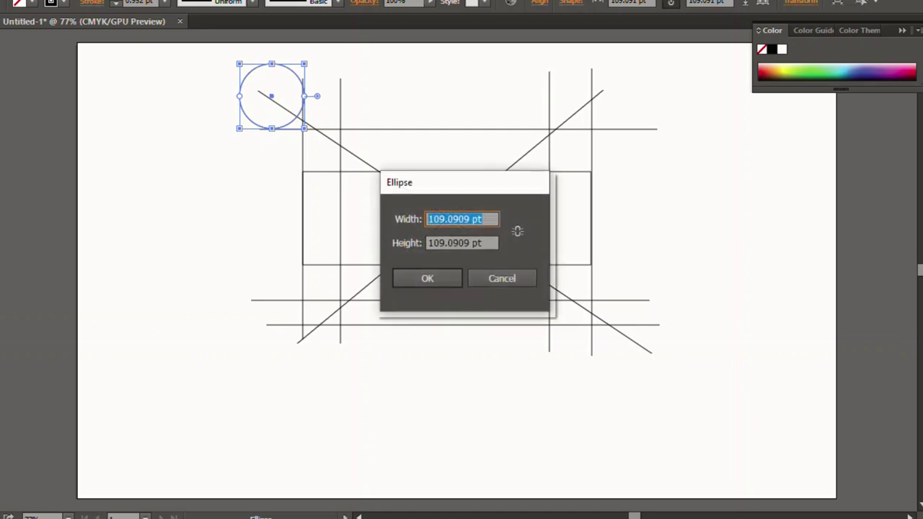
pyautogui.click(502, 279)
pyautogui.moveTo(592, 306); pyautogui.dragTo(670, 385)
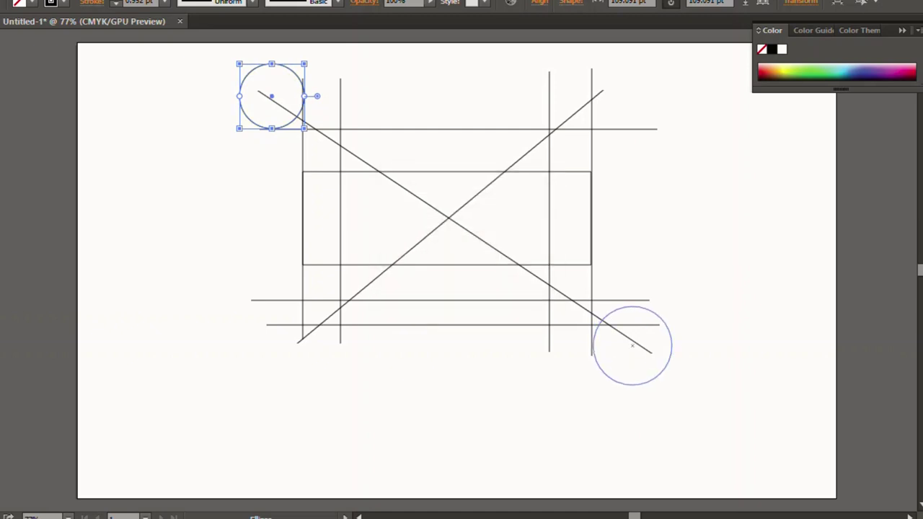
pyautogui.moveTo(632, 345); pyautogui.dragTo(628, 336)
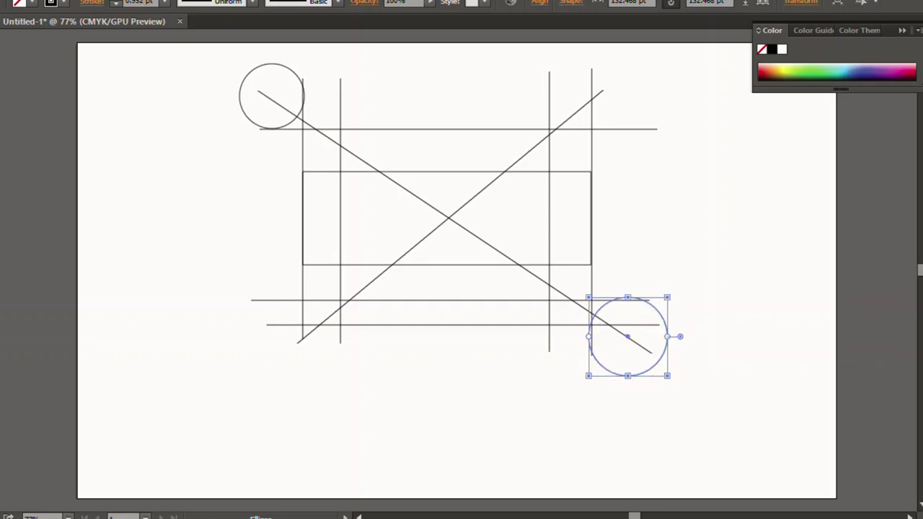
pyautogui.press('Delete')
# - Copy the top-left circle to the remaining grid corners
pyautogui.press('v')
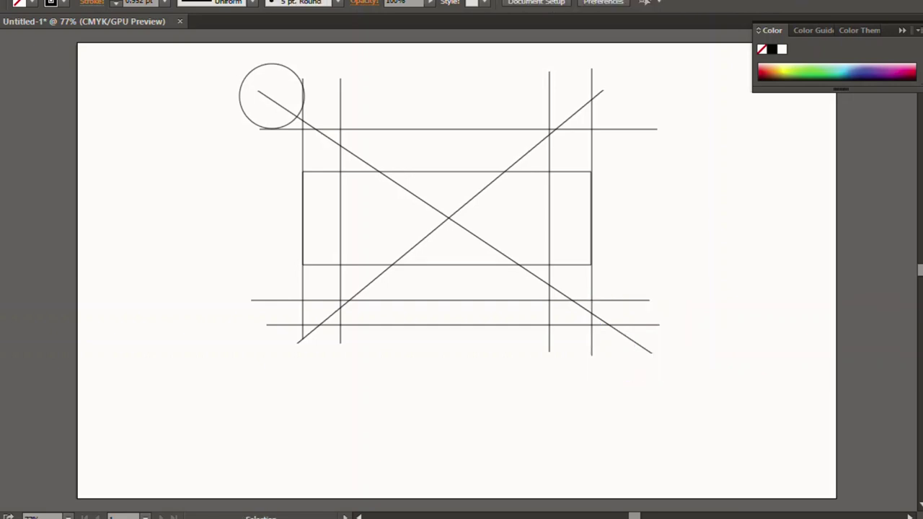
pyautogui.click(241, 96)
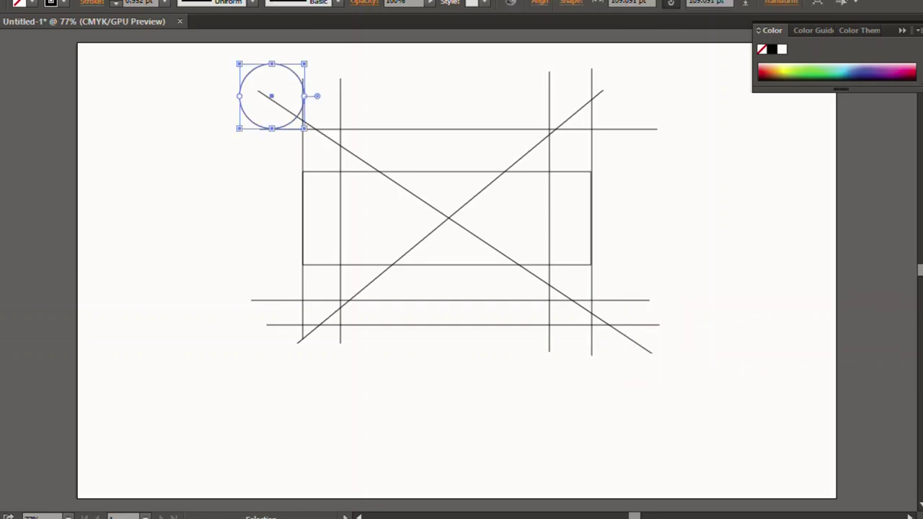
pyautogui.moveTo(240, 96)
pyautogui.mouseDown()
pyautogui.moveTo(593, 333)
pyautogui.moveTo(593, 97)
pyautogui.moveTo(243, 334)
pyautogui.mouseUp()
pyautogui.hotkey('ctrl', 'shift', 'a')
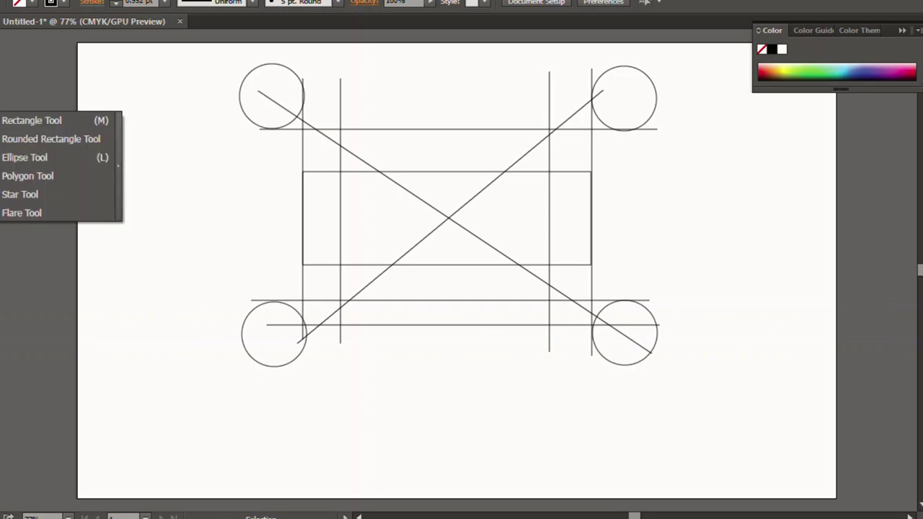
pyautogui.click(32, 158)
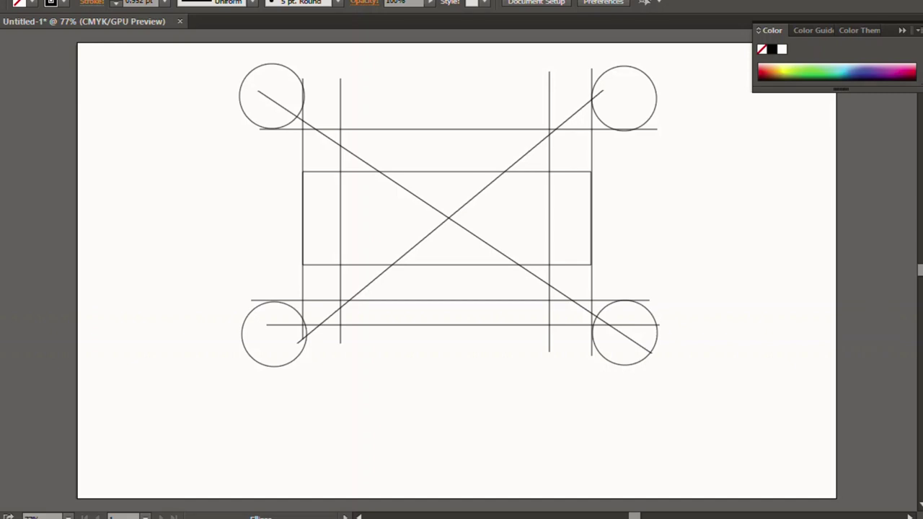
# - Draw a large circle touching the diagonals, copy it to the other sides, and select everything
pyautogui.moveTo(252, 174); pyautogui.dragTo(412, 336)
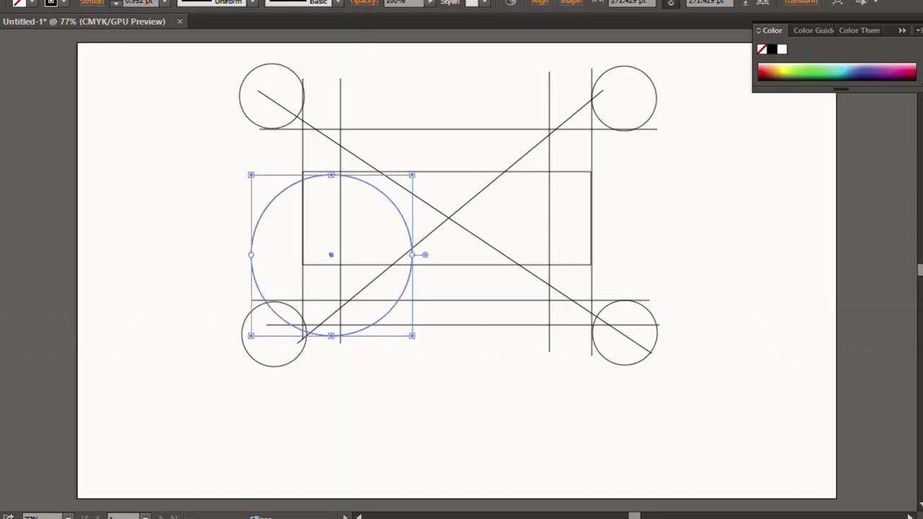
pyautogui.moveTo(356, 258); pyautogui.dragTo(342, 228)
pyautogui.press('v')
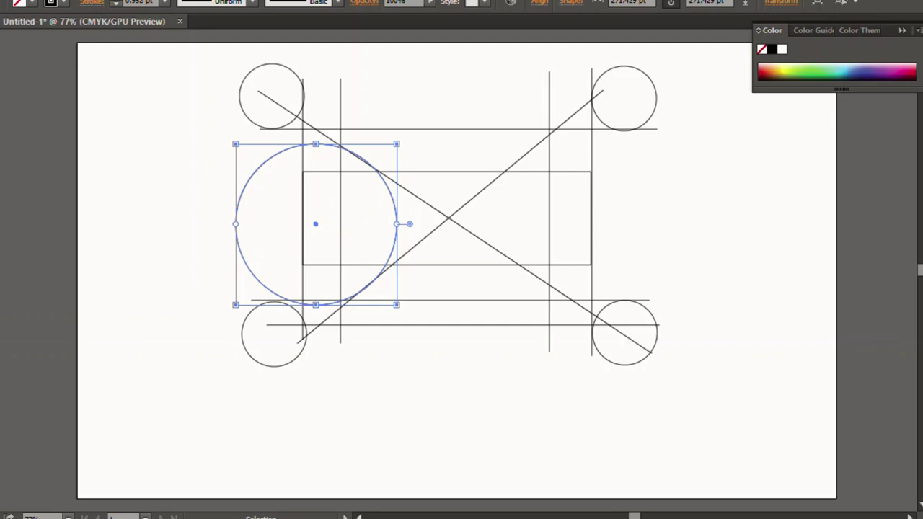
pyautogui.hotkey('ctrl', 'shift', 'a')
pyautogui.moveTo(315, 223)
pyautogui.mouseDown()
pyautogui.moveTo(583, 212)
pyautogui.moveTo(448, 130)
pyautogui.moveTo(444, 114)
pyautogui.moveTo(454, 318)
pyautogui.mouseUp()
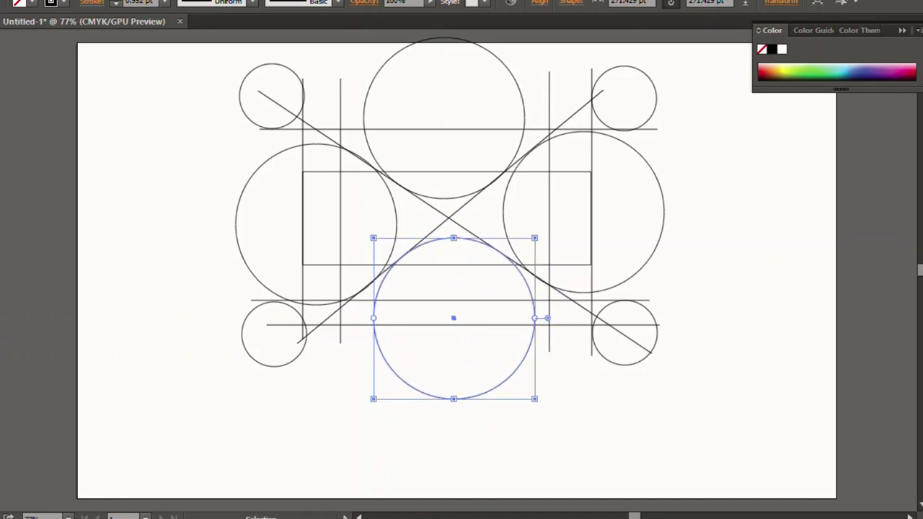
pyautogui.moveTo(144, 62); pyautogui.dragTo(830, 433)
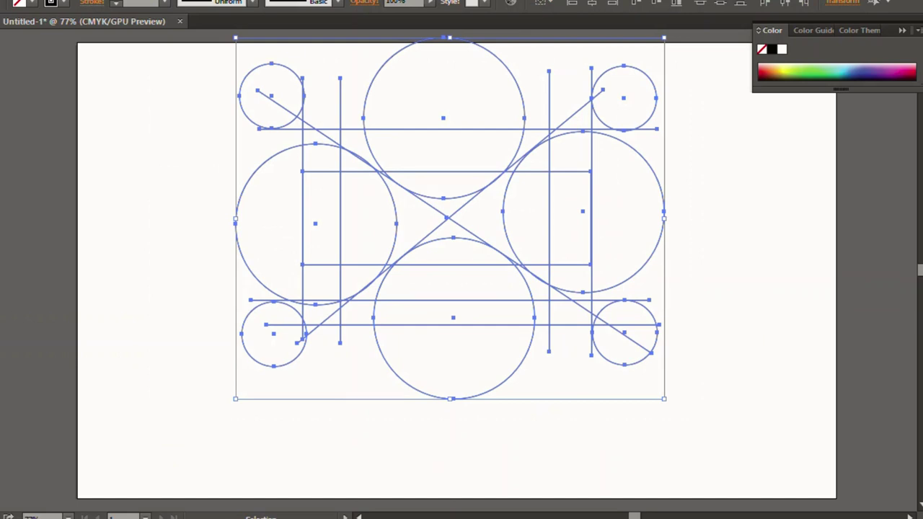
# - Try Shape Builder with a black fill, then back out and deselect everything
pyautogui.hotkey('shift', 'm')
pyautogui.press(',')
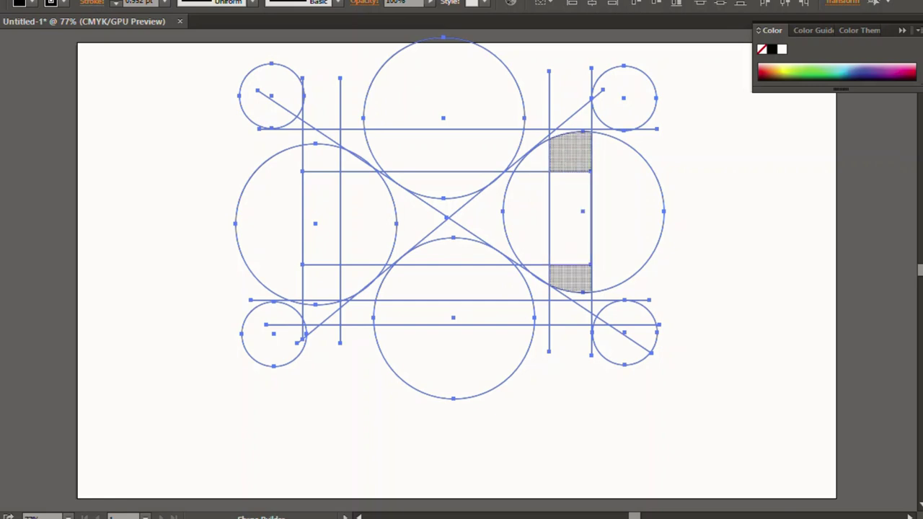
pyautogui.press('v')
pyautogui.hotkey('ctrl', 'shift', 'a')
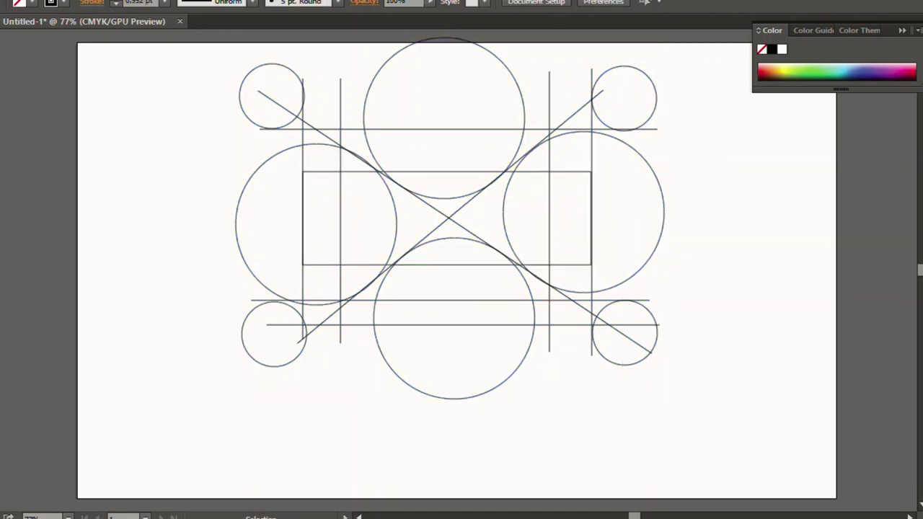
# - Stretch the central rectangle's left edge out to a width of 490.312 pt
pyautogui.click(591, 216)
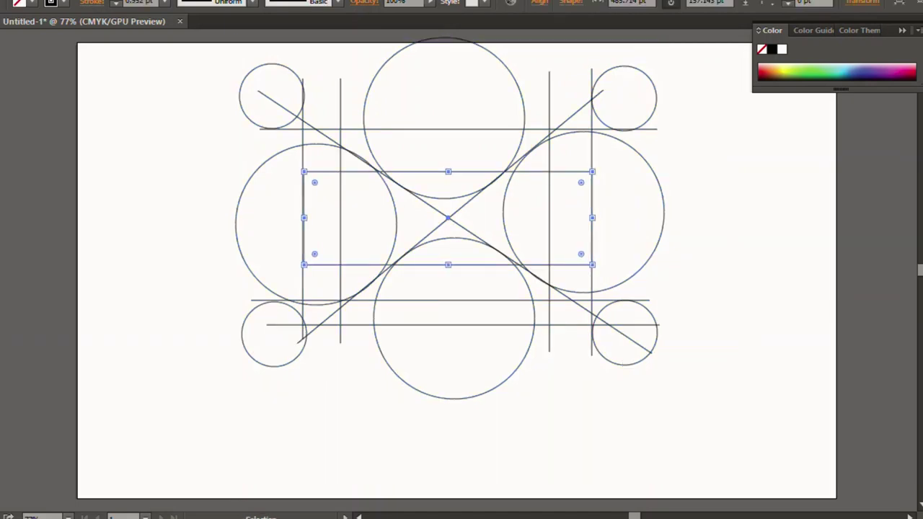
pyautogui.moveTo(304, 217); pyautogui.dragTo(301, 217)
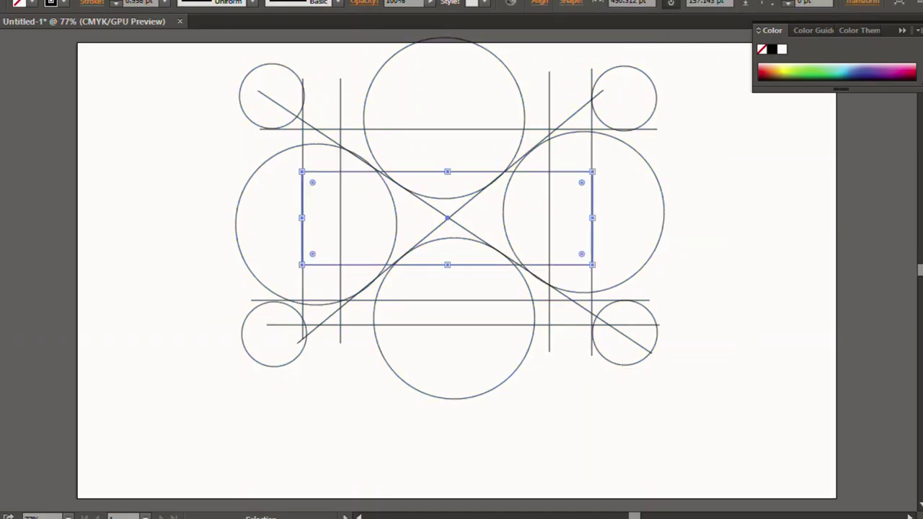
pyautogui.hotkey('ctrl', 'a')
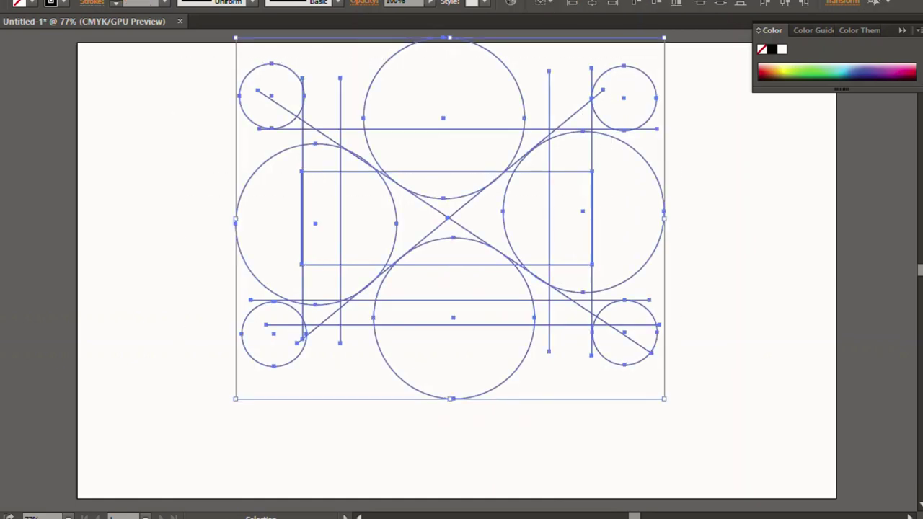
pyautogui.hotkey('shift', 'm')
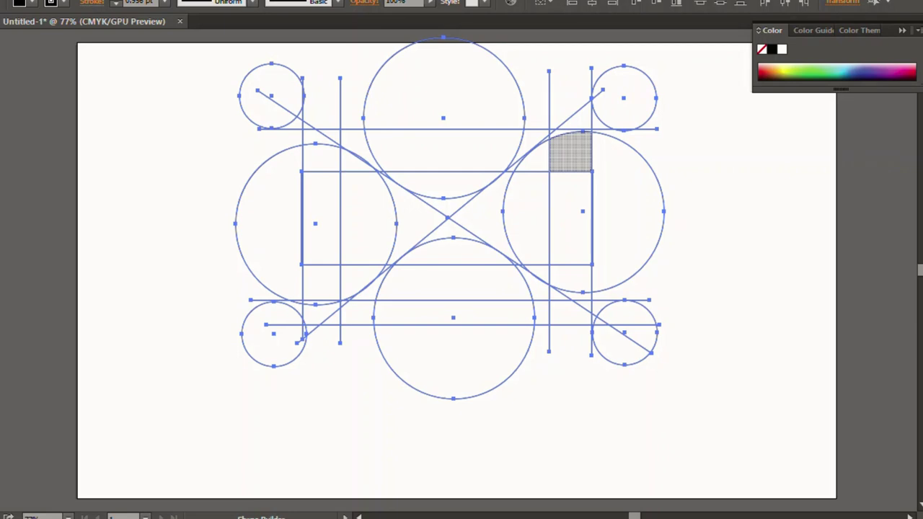
# - Merge the top-right square and the right wedge of the X into one black shape
pyautogui.moveTo(575, 148)
pyautogui.mouseDown()
pyautogui.moveTo(550, 134)
pyautogui.moveTo(480, 216)
pyautogui.mouseUp()
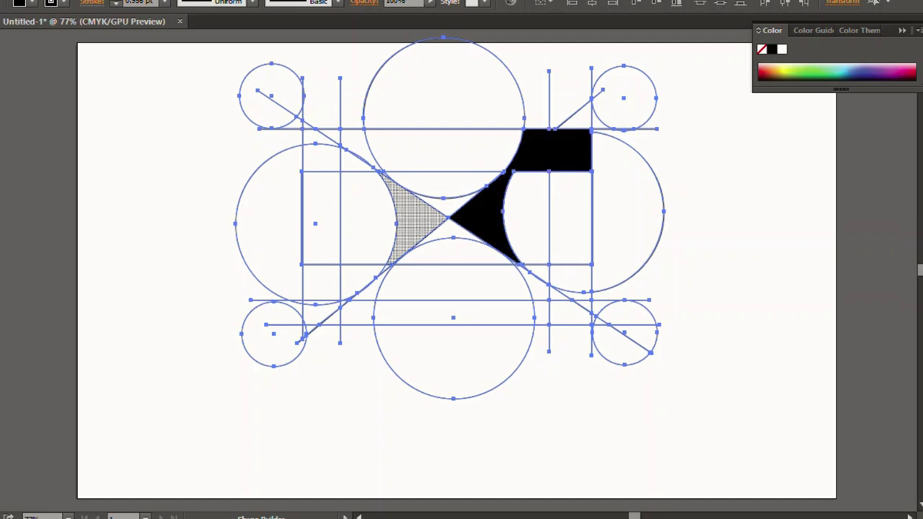
pyautogui.click(419, 217)
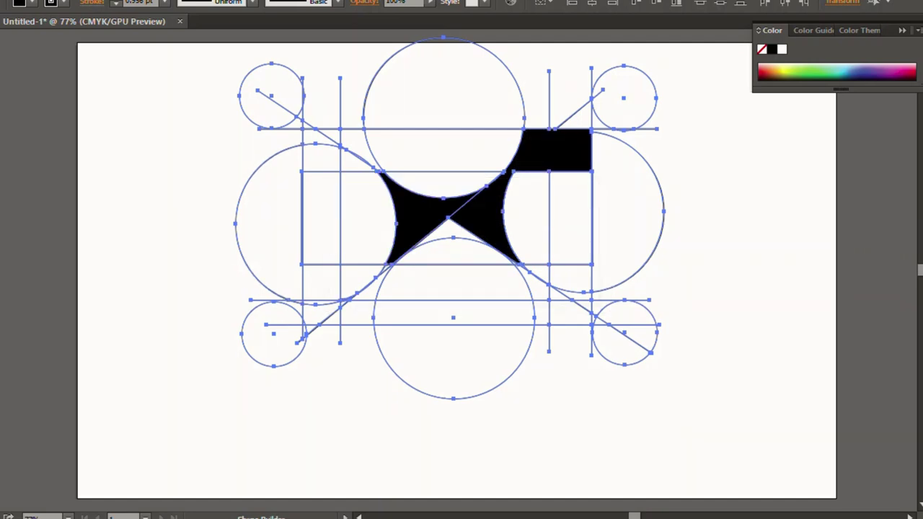
pyautogui.hotkey('ctrl', 'z')
# - Undo the trial merges on the top-left side and select the top large circle
pyautogui.moveTo(317, 136); pyautogui.dragTo(377, 170)
pyautogui.press('v')
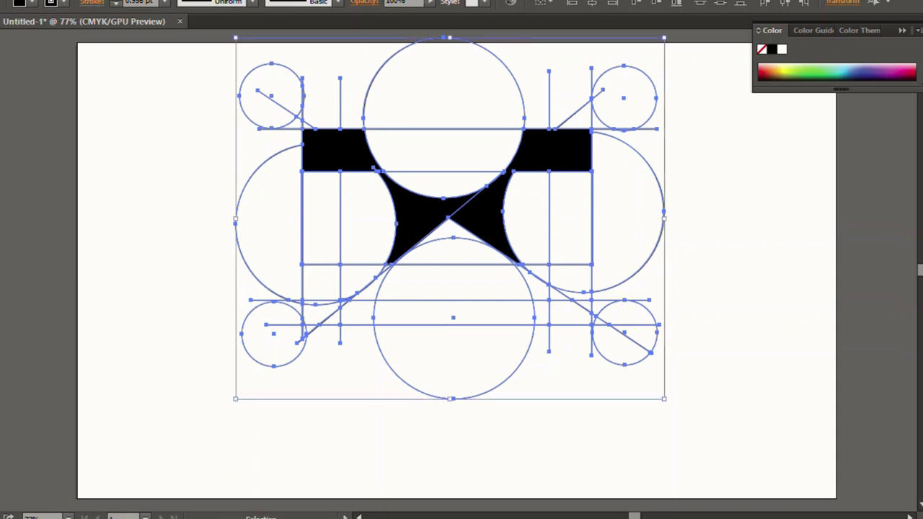
pyautogui.hotkey('ctrl', 'z')
pyautogui.hotkey('shift', 'm')
pyautogui.press('v')
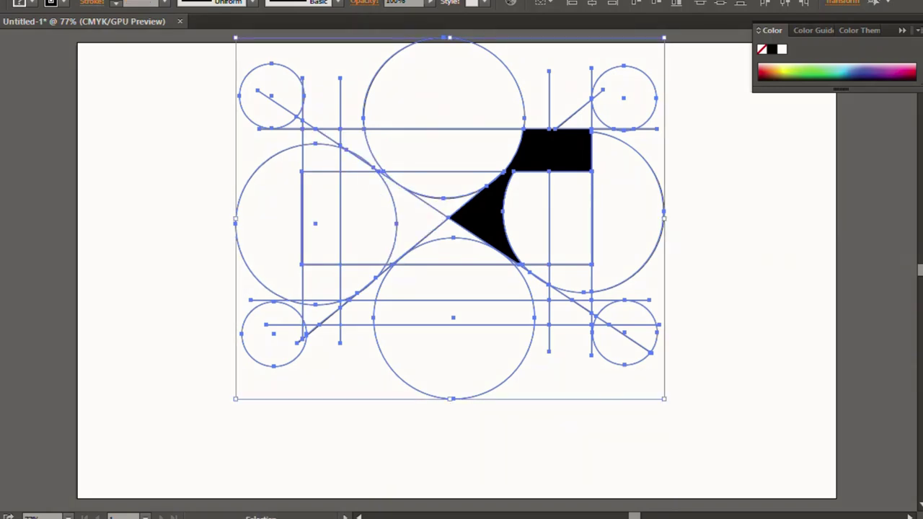
pyautogui.hotkey('ctrl', 'shift', 'a')
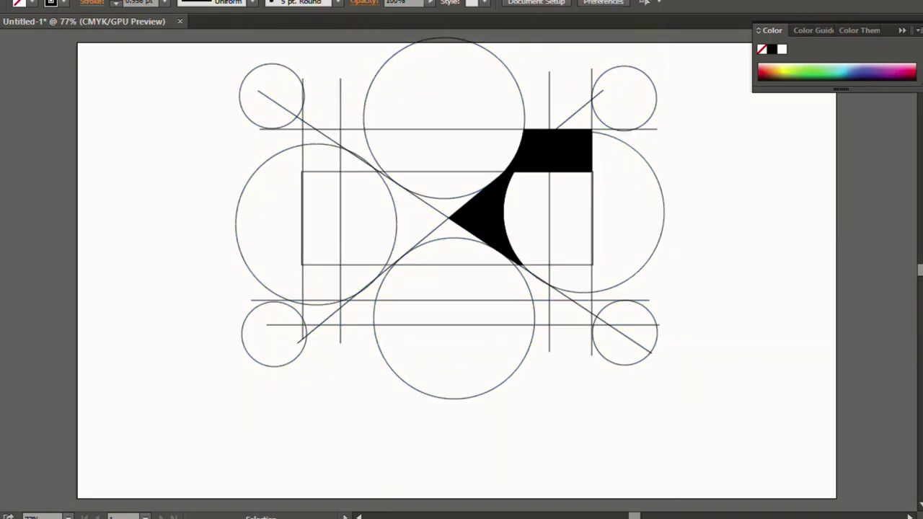
pyautogui.click(382, 173)
# - Nudge the top circle slightly left and set black as the Shape Builder fill
pyautogui.press('Left')
pyautogui.press('Left')
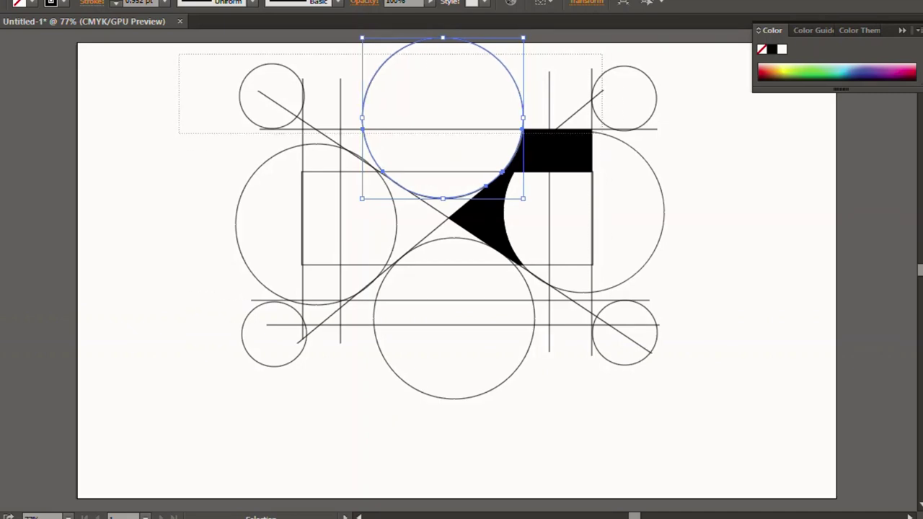
pyautogui.hotkey('ctrl', 'a')
pyautogui.hotkey('shift', 'm')
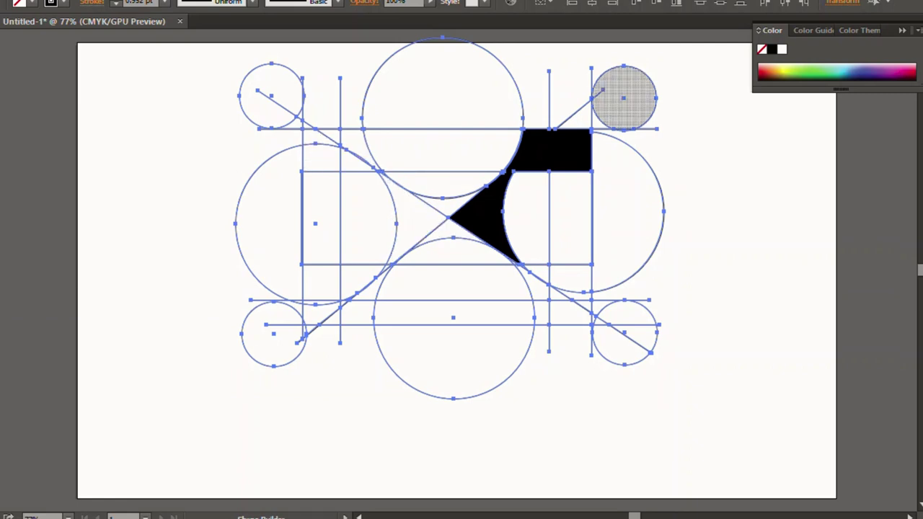
pyautogui.click(771, 49)
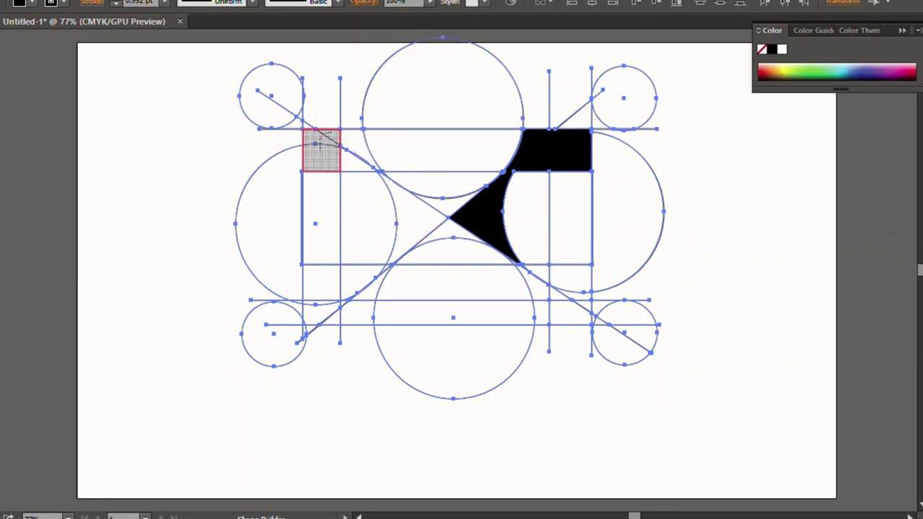
pyautogui.moveTo(320, 159); pyautogui.dragTo(555, 151)
pyautogui.hotkey('ctrl', 'z')
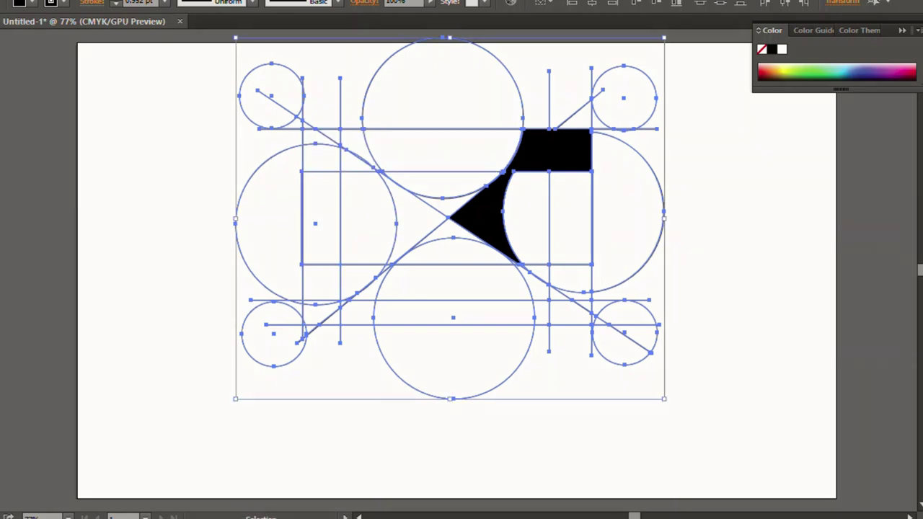
# - Fill the top-left cell black and merge the left wedge into it
pyautogui.click(345, 148)
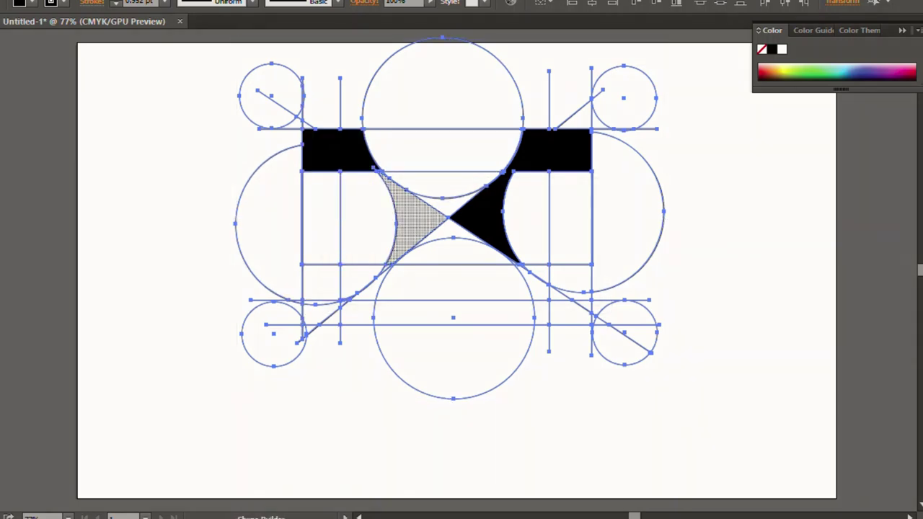
pyautogui.moveTo(415, 217); pyautogui.dragTo(336, 150)
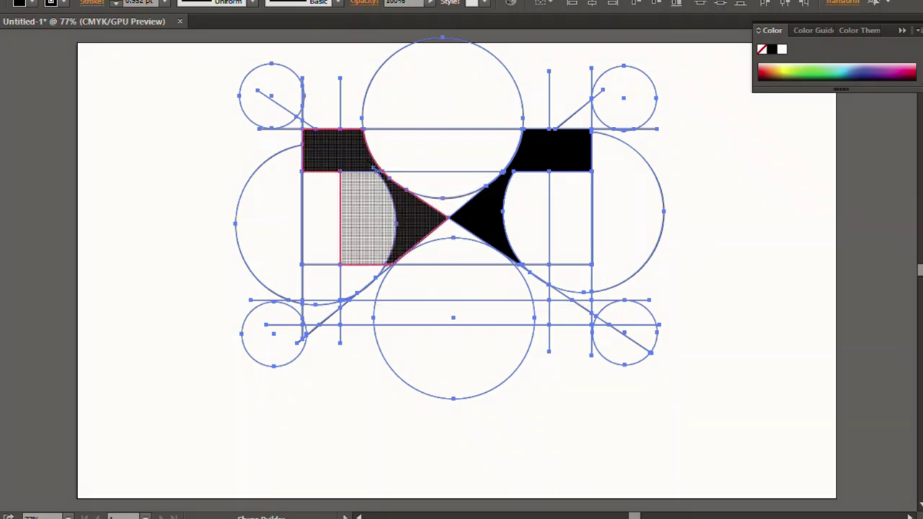
pyautogui.click(361, 216)
pyautogui.hotkey('ctrl', 'z')
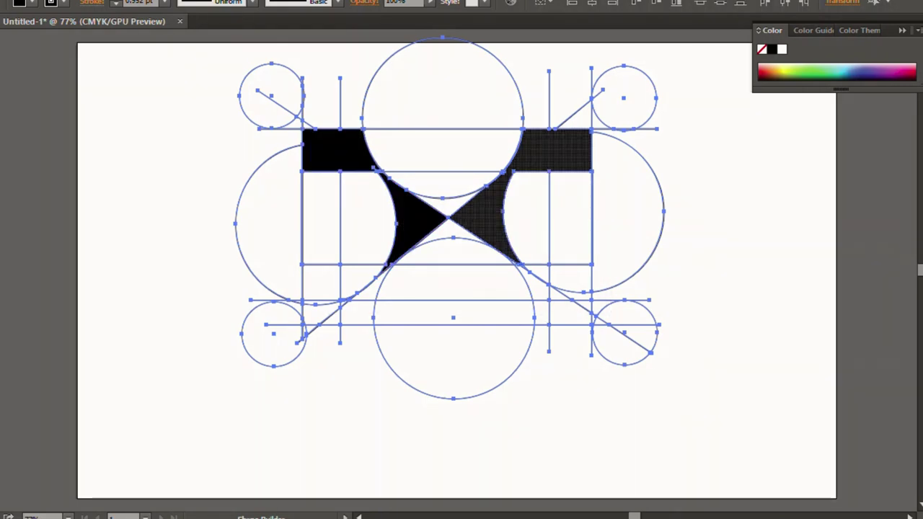
# - Make the right bar and wedge one solid black shape, checking it zoomed in
pyautogui.click(491, 209)
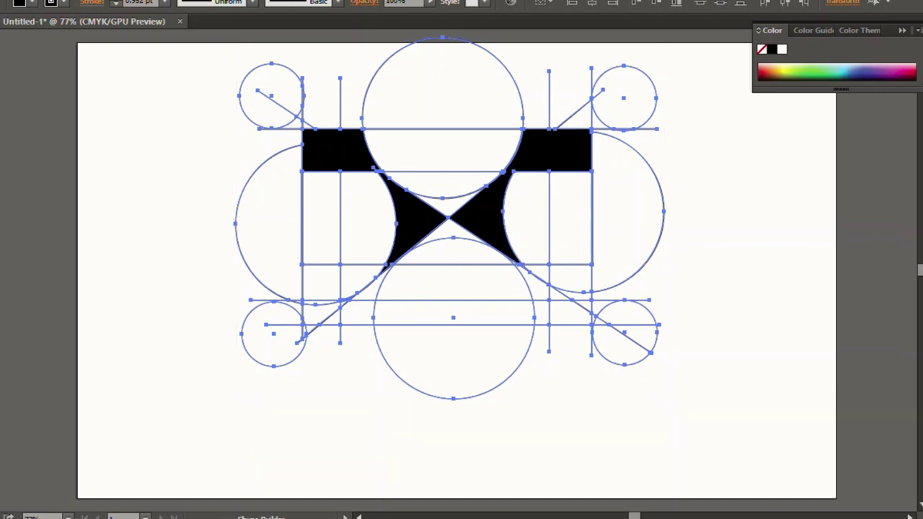
pyautogui.hotkey('ctrl', '+')
pyautogui.hotkey('ctrl', '+')
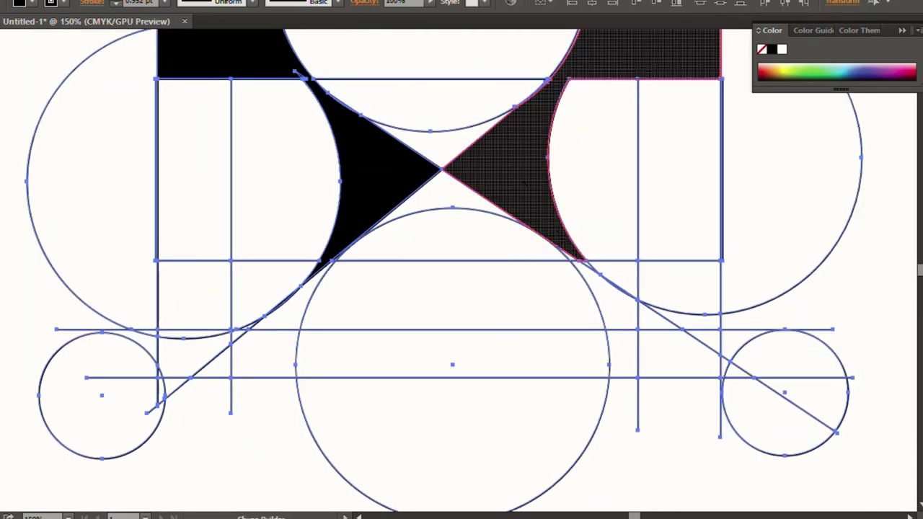
pyautogui.moveTo(561, 225); pyautogui.dragTo(566, 231)
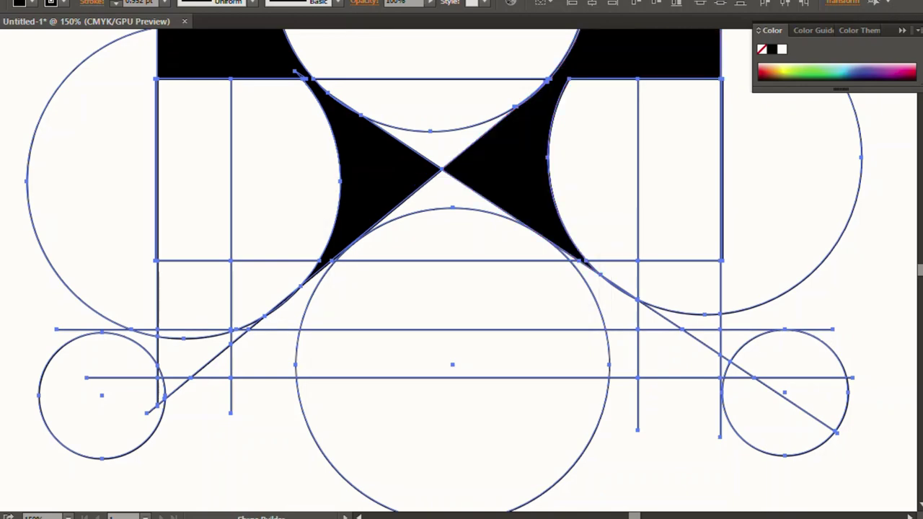
pyautogui.hotkey('ctrl', '-')
pyautogui.hotkey('ctrl', '-')
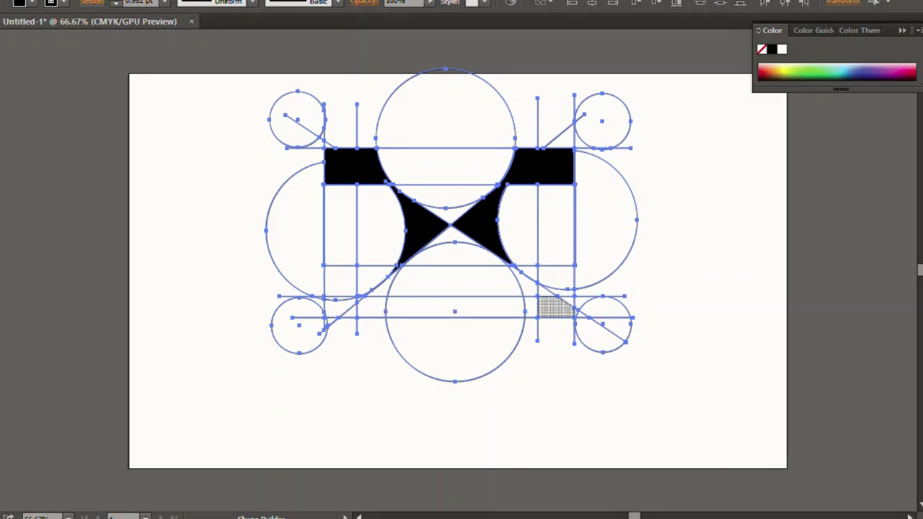
# - Try black merges at the lower-left and lower-right corners, then undo them
pyautogui.moveTo(584, 314); pyautogui.dragTo(577, 310)
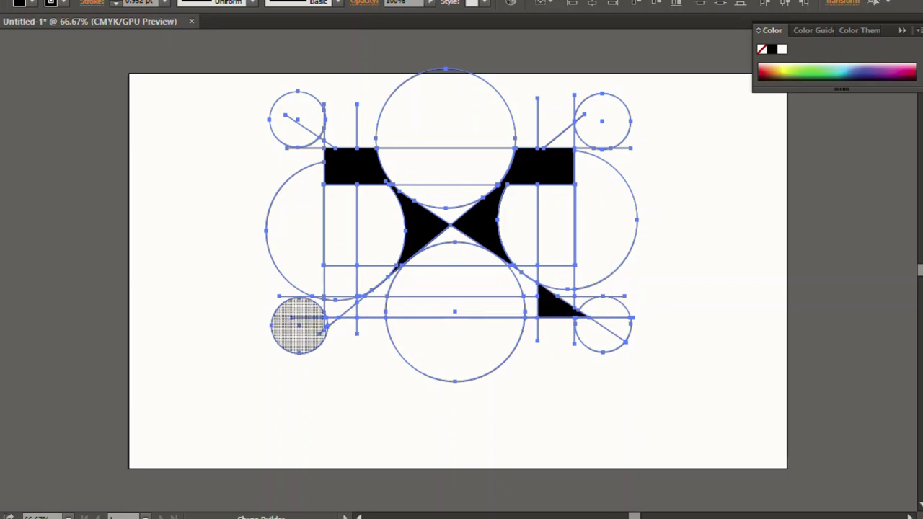
pyautogui.moveTo(337, 308); pyautogui.dragTo(325, 322)
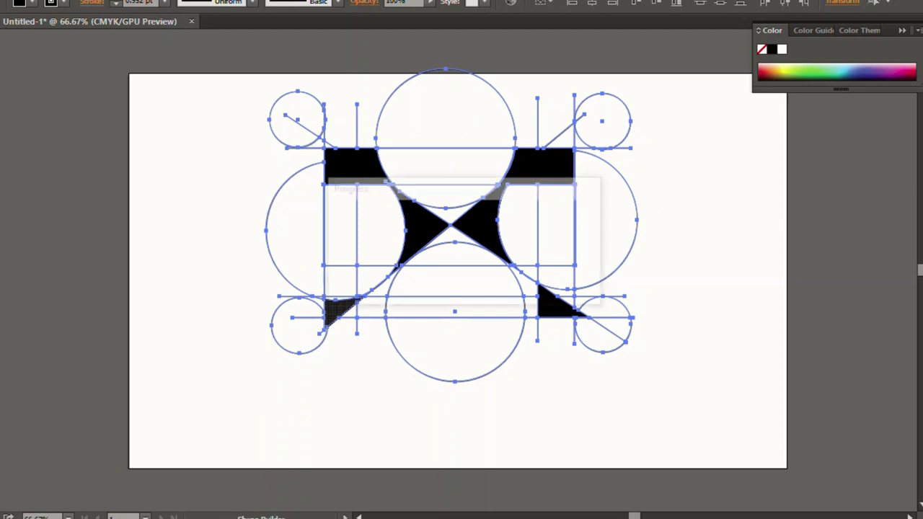
pyautogui.click(345, 308)
pyautogui.press('v')
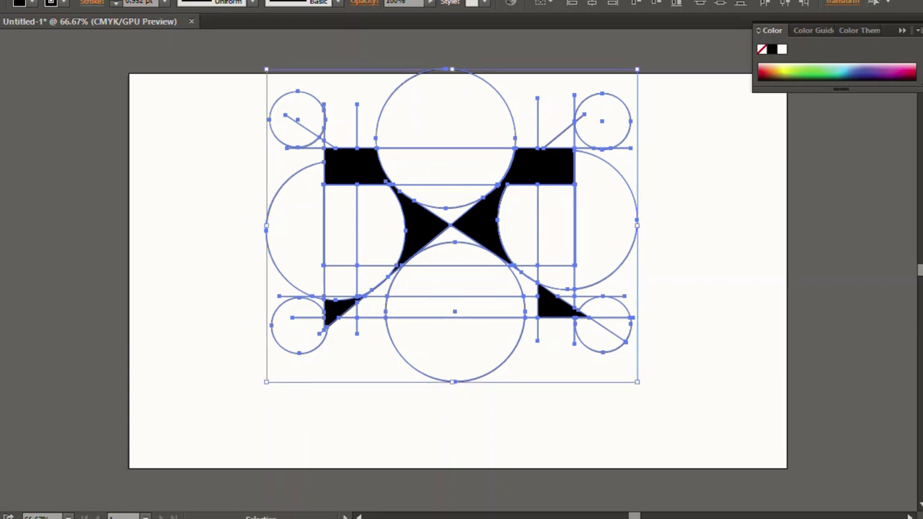
pyautogui.hotkey('ctrl', 'z')
pyautogui.hotkey('shift', 'm')
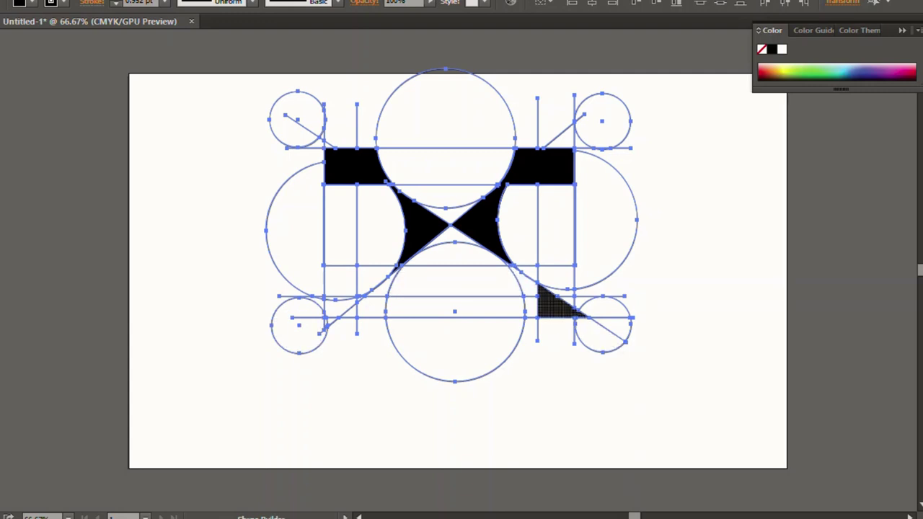
pyautogui.moveTo(556, 303); pyautogui.dragTo(603, 338)
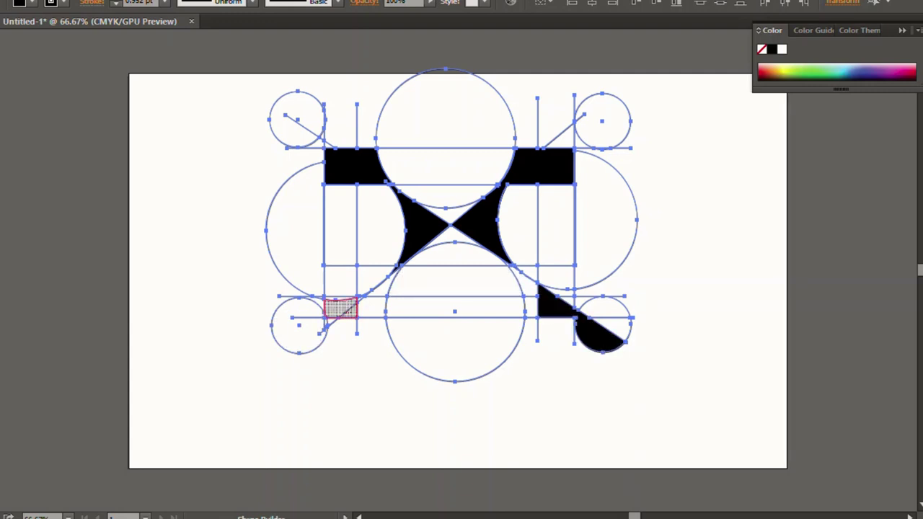
pyautogui.moveTo(341, 309); pyautogui.dragTo(299, 328)
pyautogui.hotkey('ctrl', 'z')
pyautogui.hotkey('ctrl', 'z')
pyautogui.hotkey('ctrl', 'z')
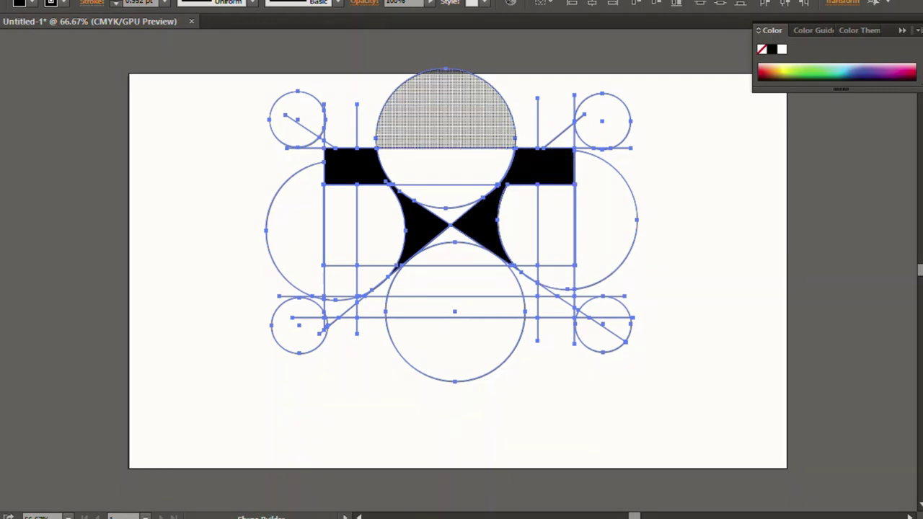
# - Fill the lens under the top circle red, and the side regions and centre wedges green
pyautogui.press('Right')
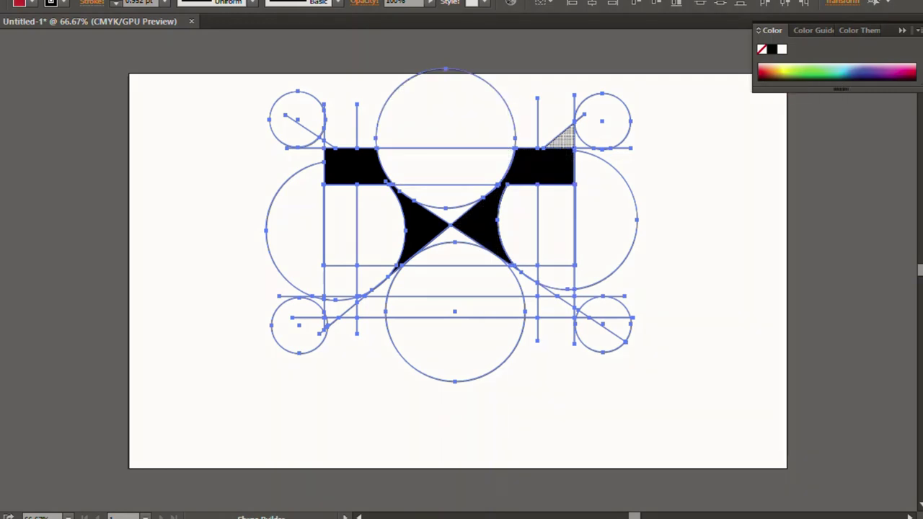
pyautogui.click(446, 166)
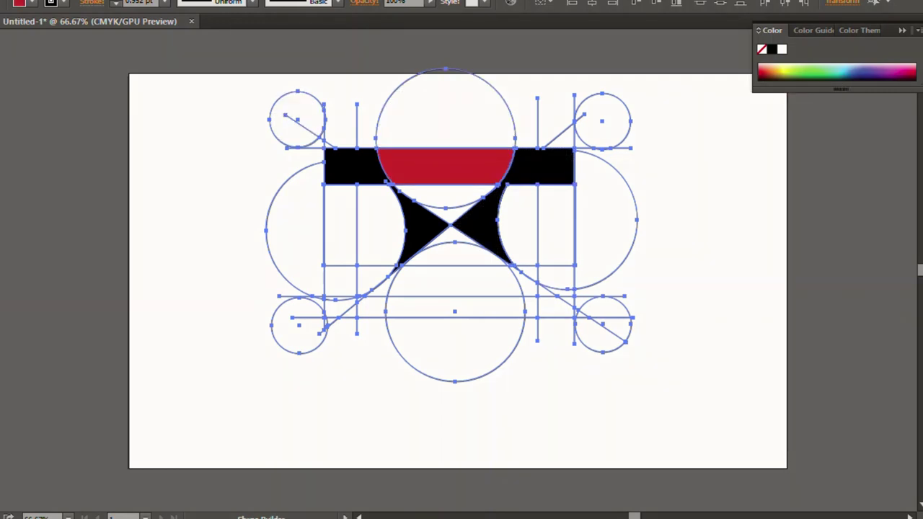
pyautogui.press('Right')
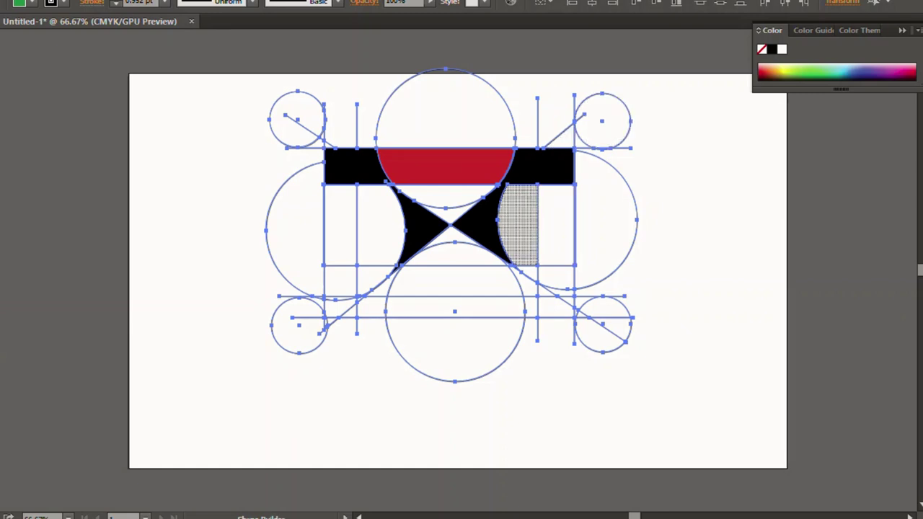
pyautogui.click(518, 225)
pyautogui.click(379, 225)
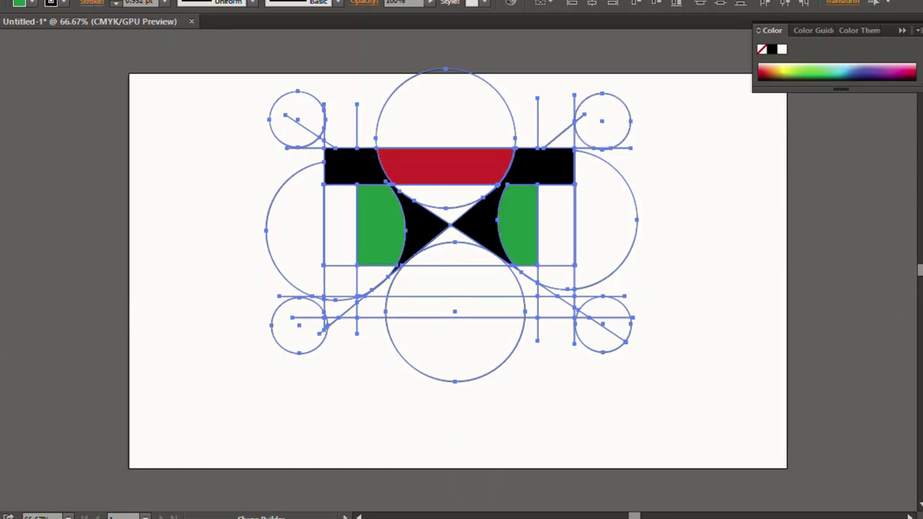
pyautogui.click(450, 237)
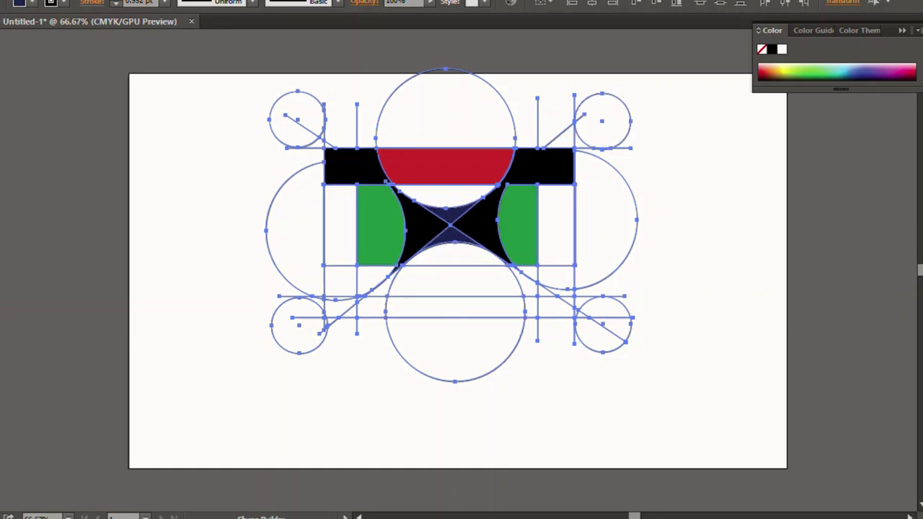
pyautogui.press('Right')
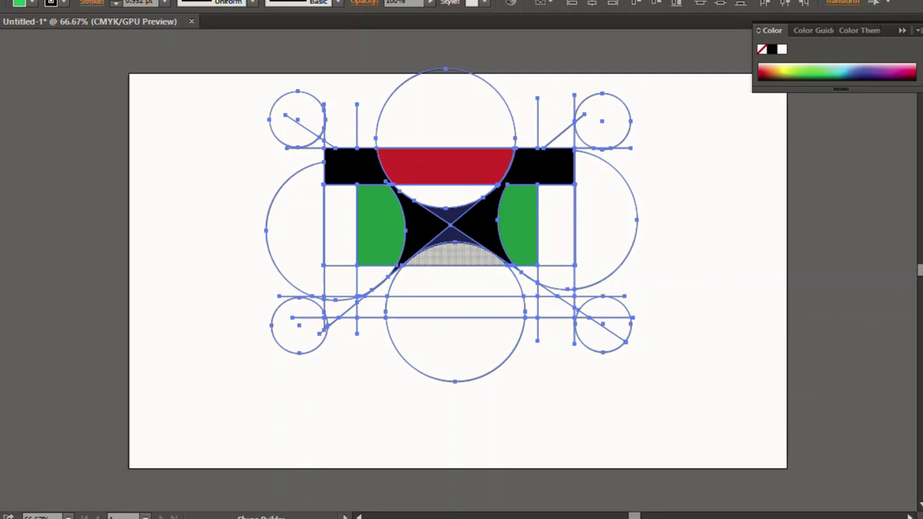
pyautogui.click(454, 255)
pyautogui.click(447, 196)
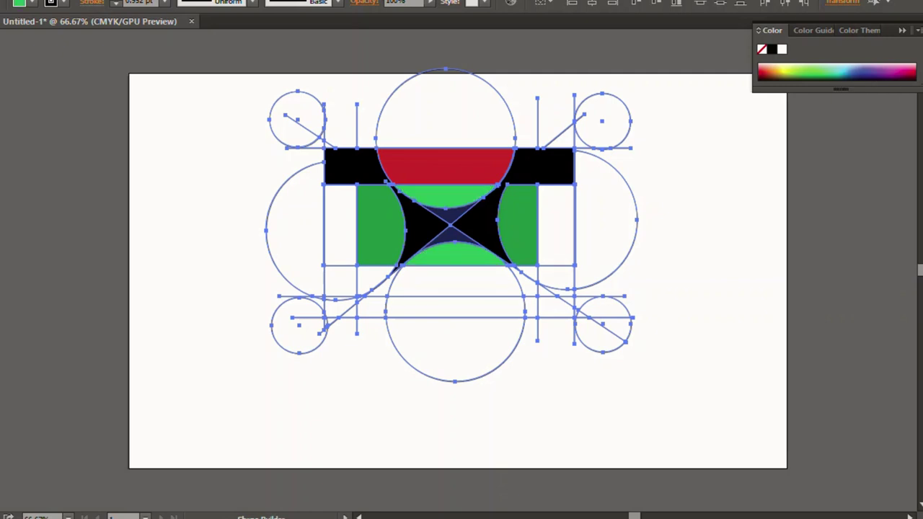
# - Fill the top and bottom circle caps dark red and the bottom circle's band red
pyautogui.click(894, 78)
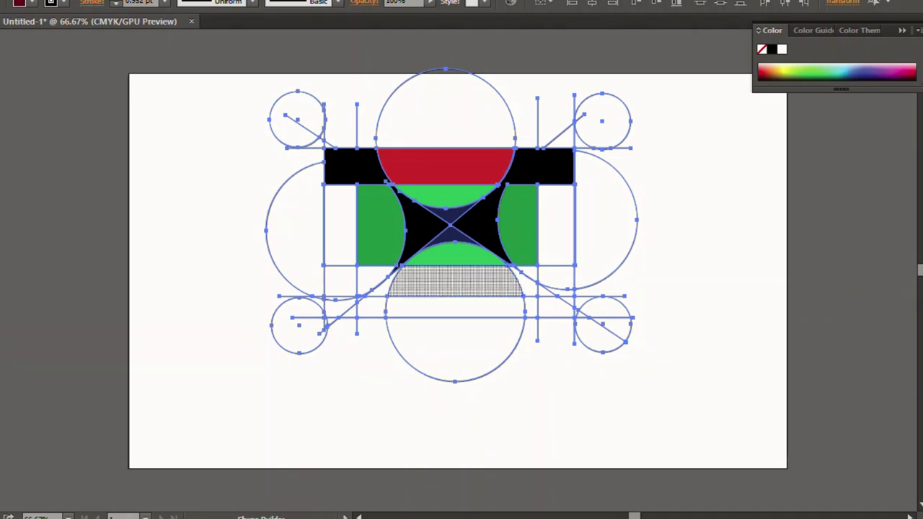
pyautogui.click(456, 281)
pyautogui.click(446, 108)
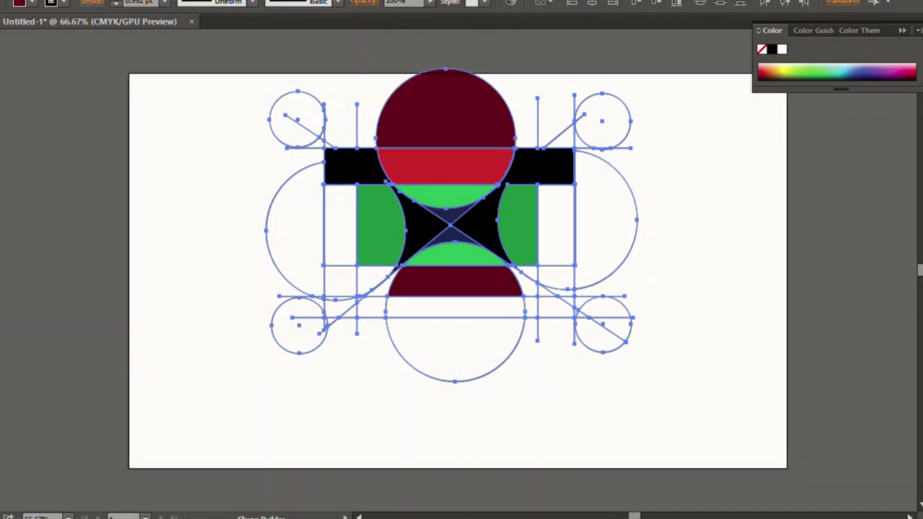
pyautogui.click(454, 349)
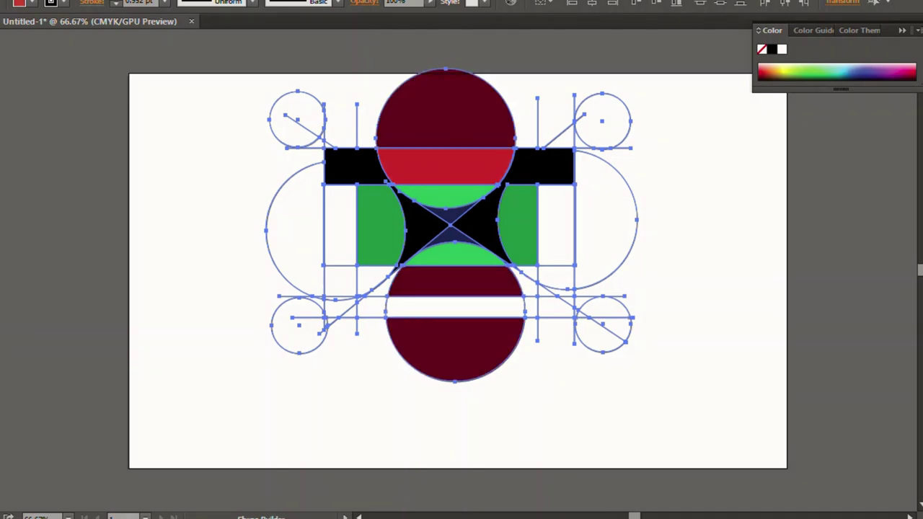
pyautogui.click(455, 307)
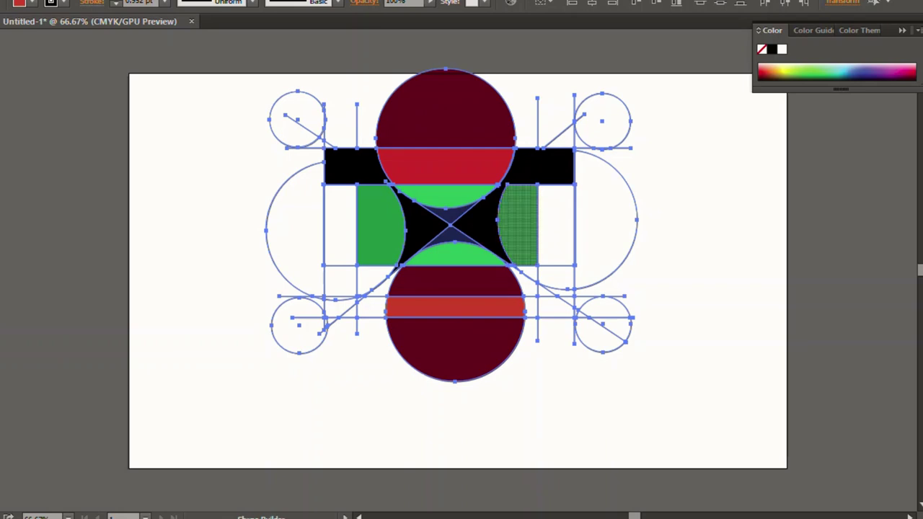
pyautogui.press('v')
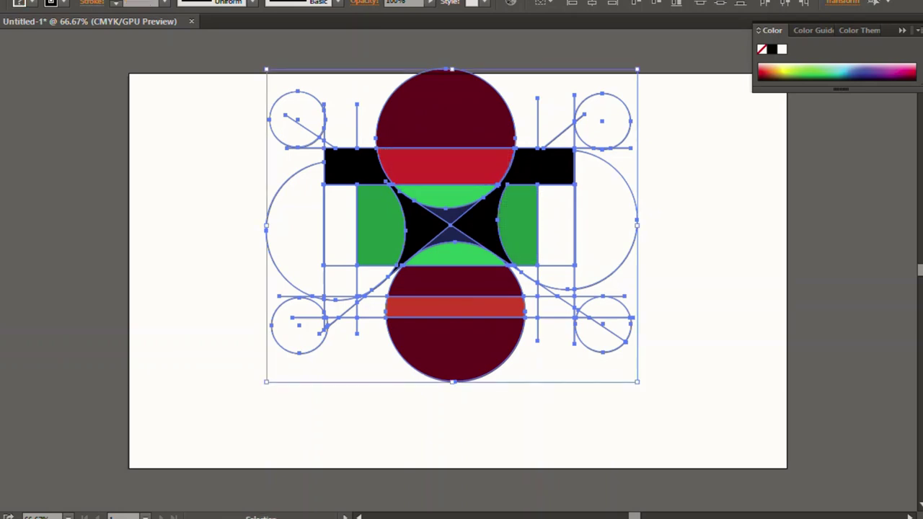
pyautogui.hotkey('ctrl', 'shift', 'a')
pyautogui.click(446, 108)
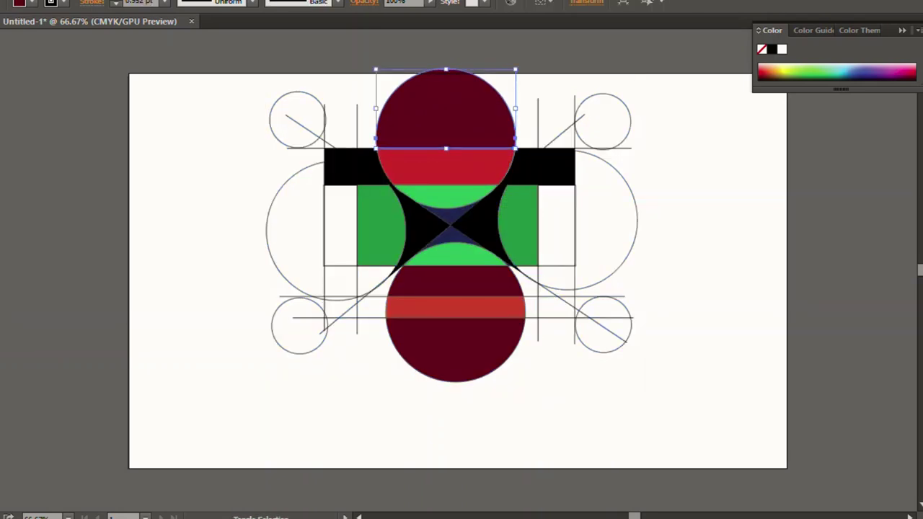
pyautogui.keyDown('shift'); pyautogui.click(445, 166); pyautogui.keyUp('shift')
pyautogui.keyDown('shift'); pyautogui.click(446, 195); pyautogui.keyUp('shift')
pyautogui.keyDown('shift'); pyautogui.click(446, 216); pyautogui.keyUp('shift')
pyautogui.keyDown('shift'); pyautogui.click(447, 252); pyautogui.keyUp('shift')
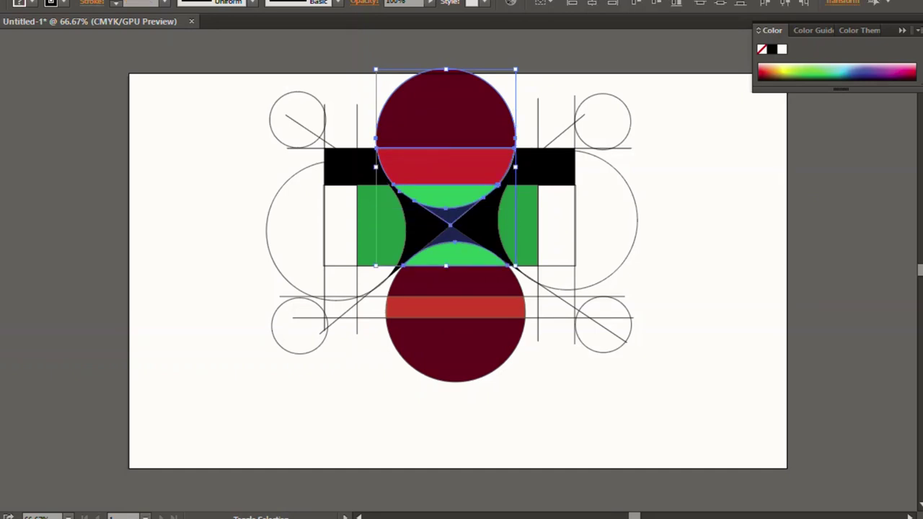
pyautogui.keyDown('shift'); pyautogui.click(519, 230); pyautogui.keyUp('shift')
pyautogui.keyDown('shift'); pyautogui.click(548, 166); pyautogui.keyUp('shift')
pyautogui.keyDown('shift'); pyautogui.click(375, 231); pyautogui.keyUp('shift')
pyautogui.keyDown('shift'); pyautogui.click(350, 165); pyautogui.keyUp('shift')
pyautogui.keyDown('shift'); pyautogui.click(339, 223); pyautogui.keyUp('shift')
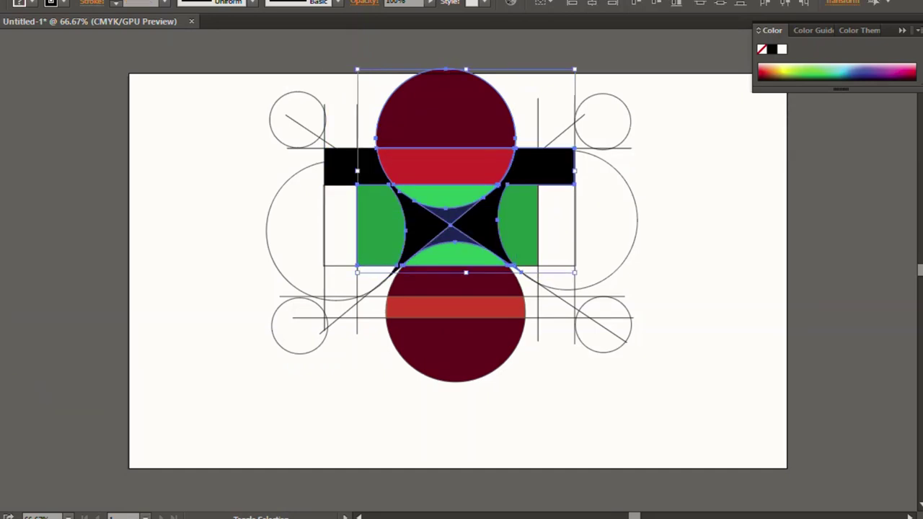
pyautogui.keyDown('shift'); pyautogui.click(522, 224); pyautogui.keyUp('shift')
pyautogui.keyDown('shift'); pyautogui.click(548, 166); pyautogui.keyUp('shift')
pyautogui.keyDown('shift'); pyautogui.click(548, 166); pyautogui.keyUp('shift')
pyautogui.keyDown('shift'); pyautogui.click(454, 346); pyautogui.keyUp('shift')
pyautogui.moveTo(509, 262); pyautogui.dragTo(793, 356)
pyautogui.hotkey('ctrl', 'z')
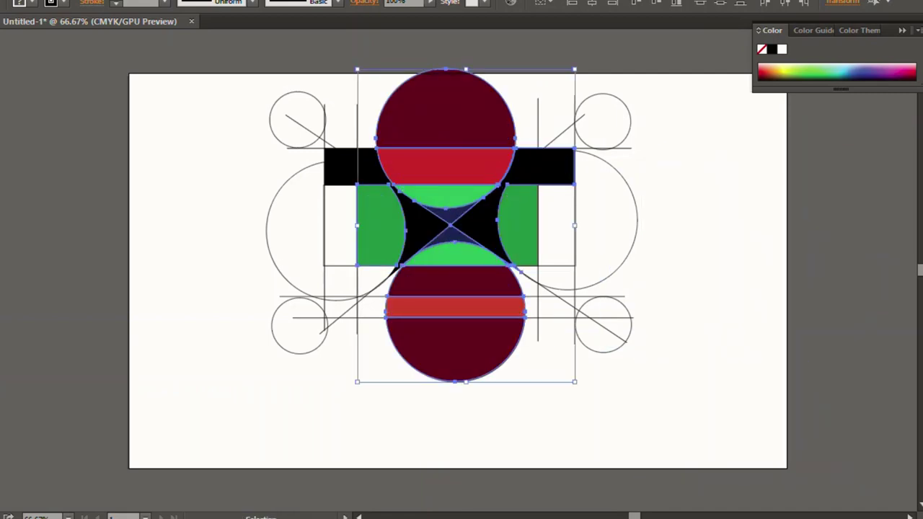
pyautogui.hotkey('ctrl', 'z')
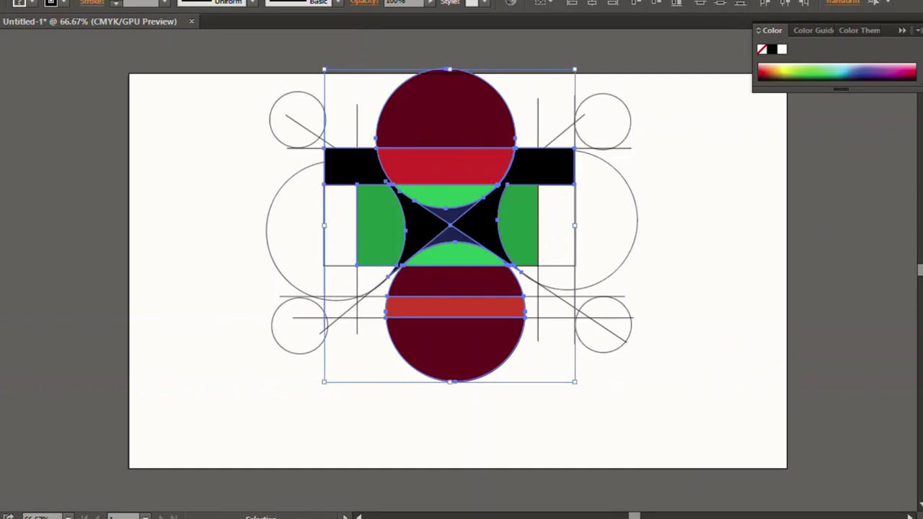
pyautogui.moveTo(509, 263); pyautogui.dragTo(817, 349)
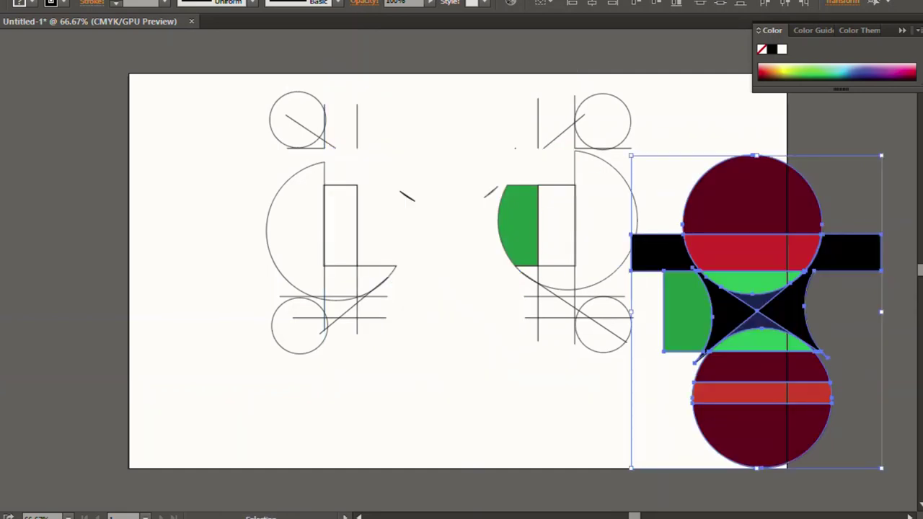
pyautogui.hotkey('ctrl', 'z')
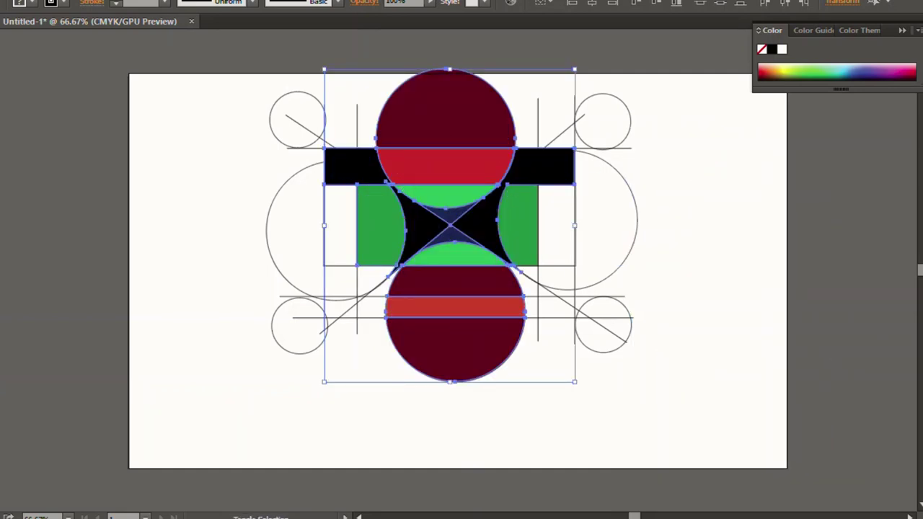
pyautogui.keyDown('shift'); pyautogui.click(637, 216); pyautogui.keyUp('shift')
pyautogui.click(519, 223)
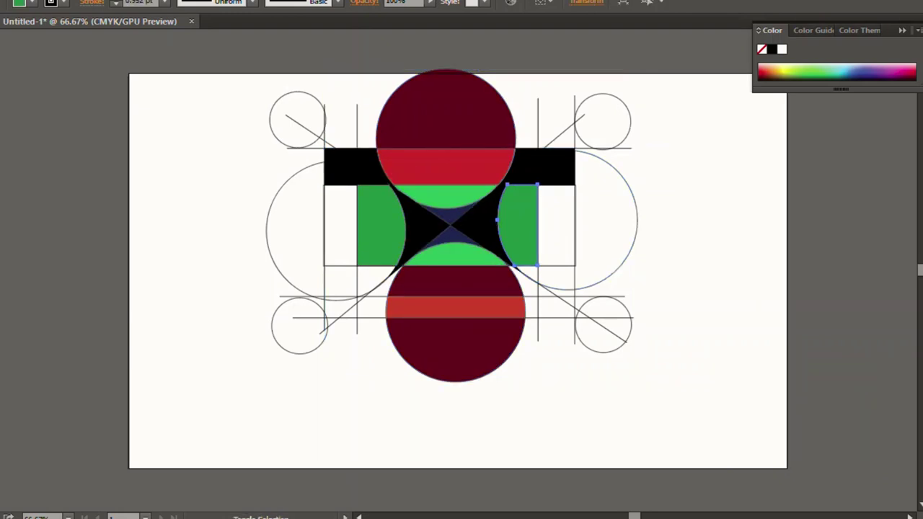
pyautogui.keyDown('shift'); pyautogui.click(555, 166); pyautogui.keyUp('shift')
pyautogui.keyDown('shift'); pyautogui.click(446, 109); pyautogui.keyUp('shift')
pyautogui.keyDown('shift'); pyautogui.click(375, 224); pyautogui.keyUp('shift')
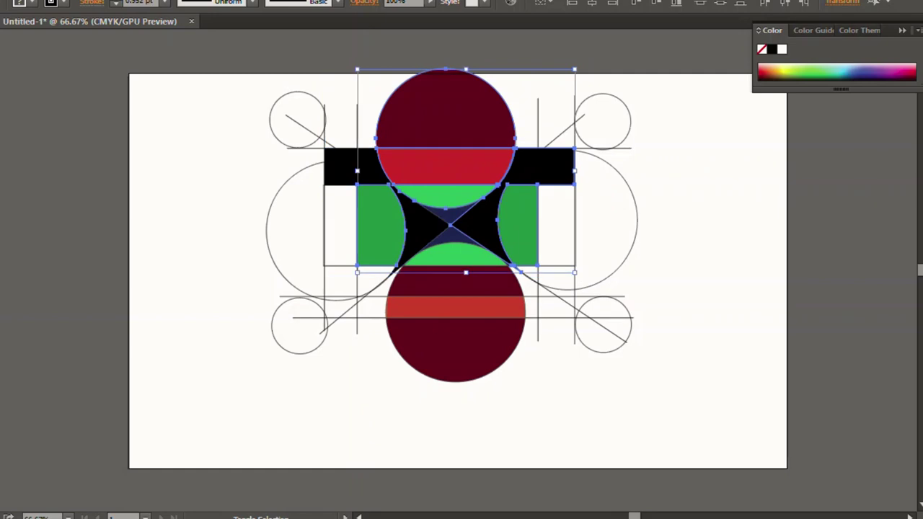
pyautogui.keyDown('shift'); pyautogui.click(267, 231); pyautogui.keyUp('shift')
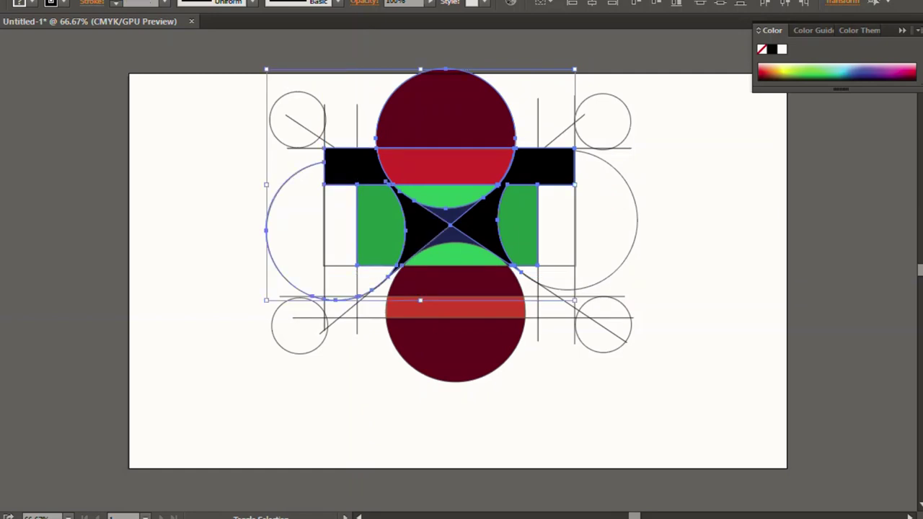
pyautogui.keyDown('shift'); pyautogui.click(454, 309); pyautogui.keyUp('shift')
pyautogui.keyDown('shift'); pyautogui.click(455, 353); pyautogui.keyUp('shift')
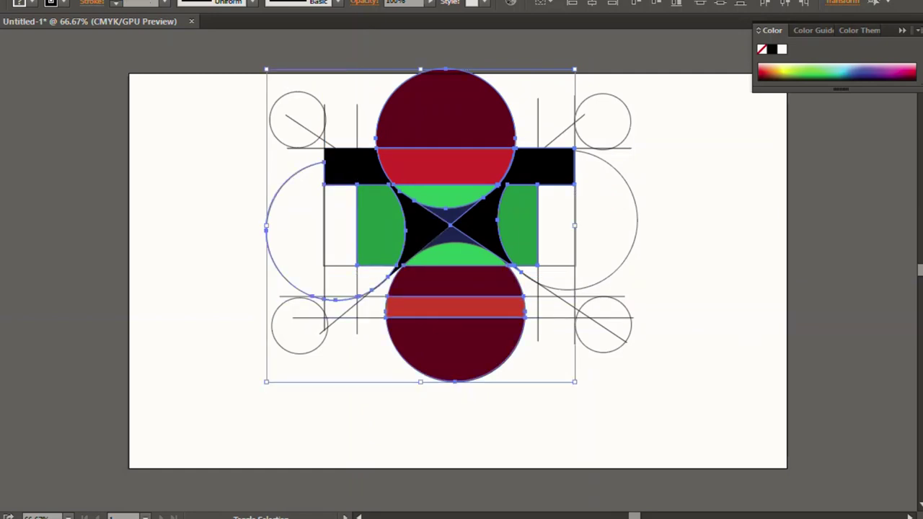
# - Move the coloured figure off the sketch to the lower right
pyautogui.moveTo(454, 354); pyautogui.dragTo(766, 414)
pyautogui.hotkey('ctrl', 'z')
pyautogui.moveTo(454, 347); pyautogui.dragTo(825, 453)
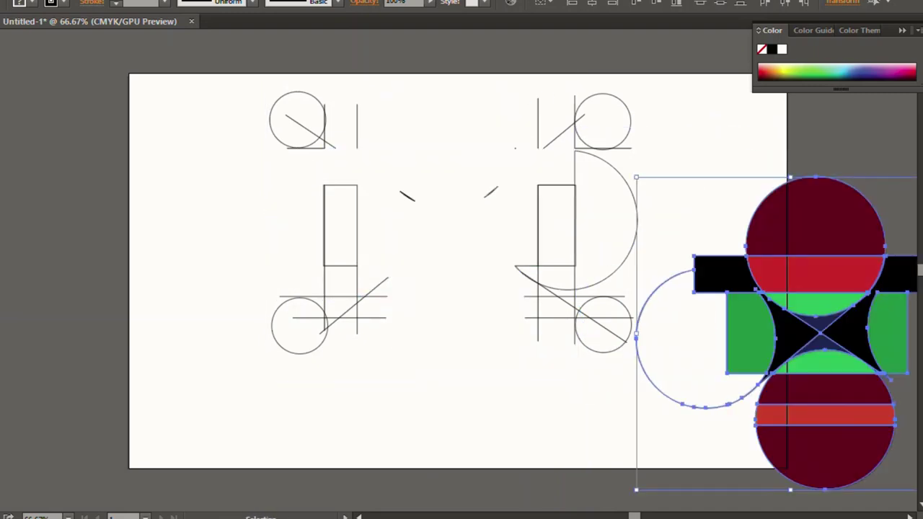
pyautogui.hotkey('ctrl', 'shift', 'a')
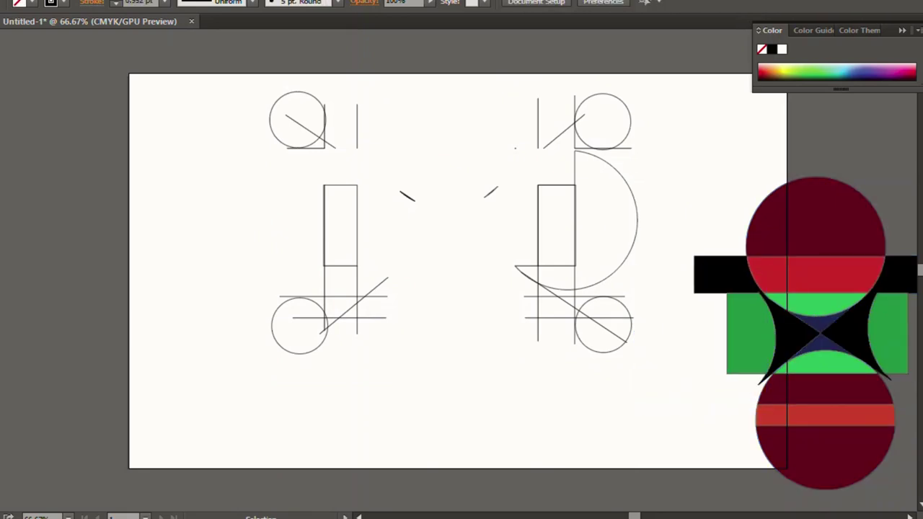
# - Delete the leftover sketch lines and move the figure back to the artboard centre
pyautogui.moveTo(220, 87)
pyautogui.mouseDown()
pyautogui.moveTo(656, 145)
pyautogui.moveTo(721, 451)
pyautogui.mouseUp()
pyautogui.press('Delete')
pyautogui.moveTo(822, 324); pyautogui.dragTo(411, 308)
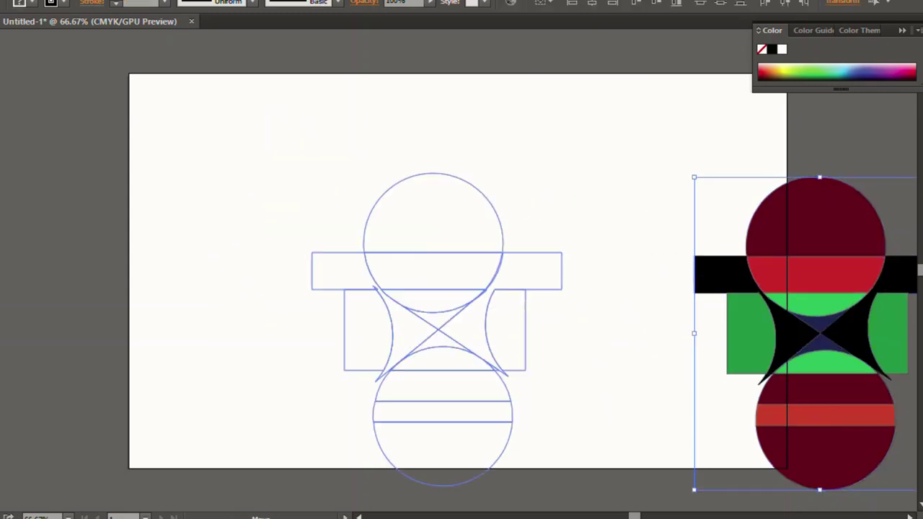
pyautogui.moveTo(442, 104); pyautogui.dragTo(339, 180)
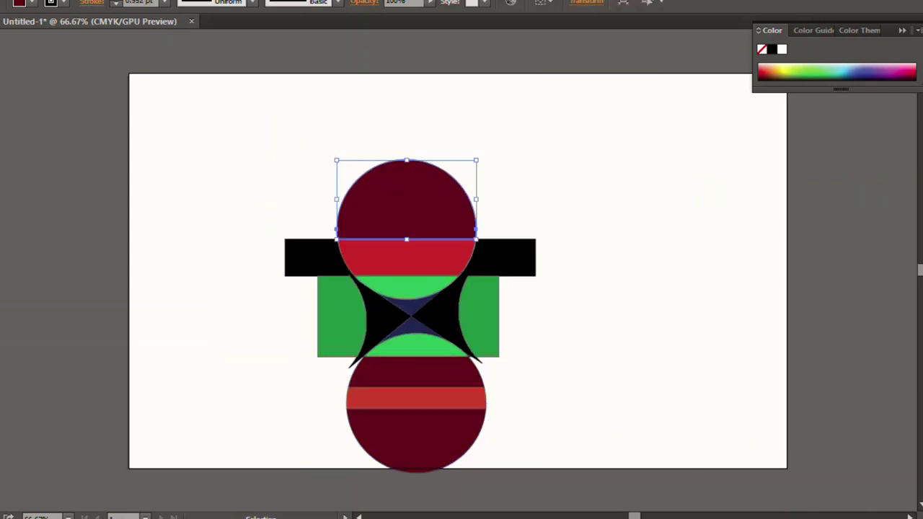
# - Move the two striped circles out to the upper right and lower right
pyautogui.moveTo(417, 233); pyautogui.dragTo(416, 249)
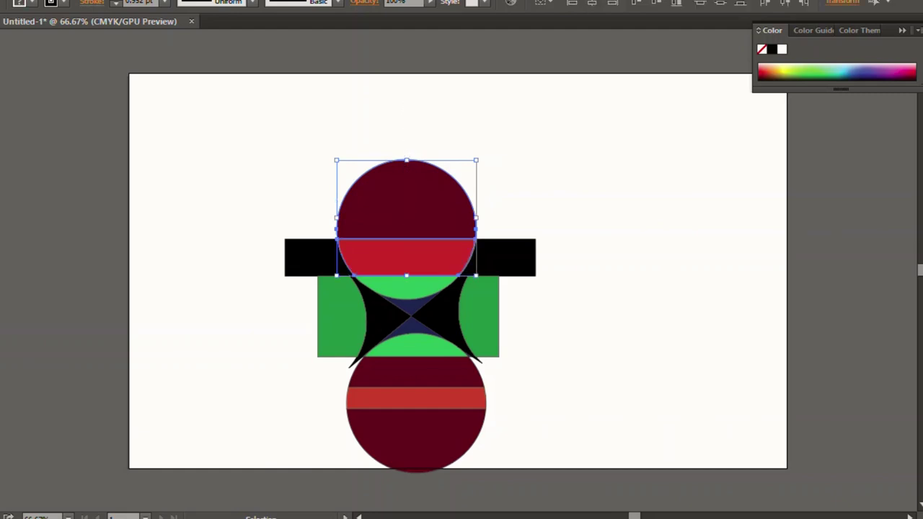
pyautogui.moveTo(406, 216); pyautogui.dragTo(606, 205)
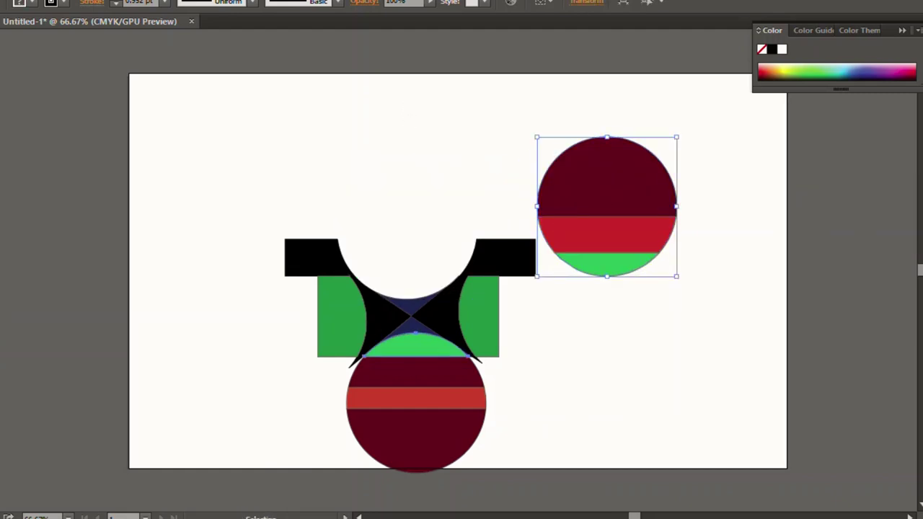
pyautogui.click(415, 346)
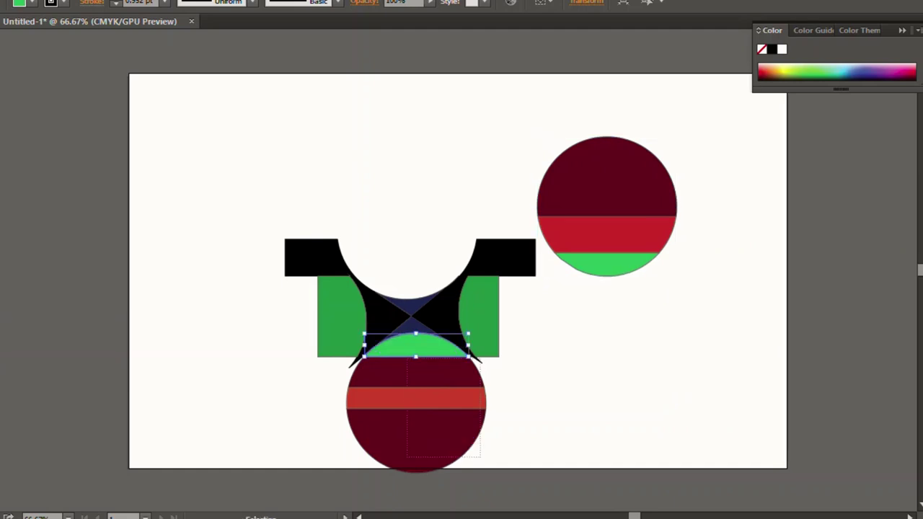
pyautogui.moveTo(407, 357); pyautogui.dragTo(406, 355)
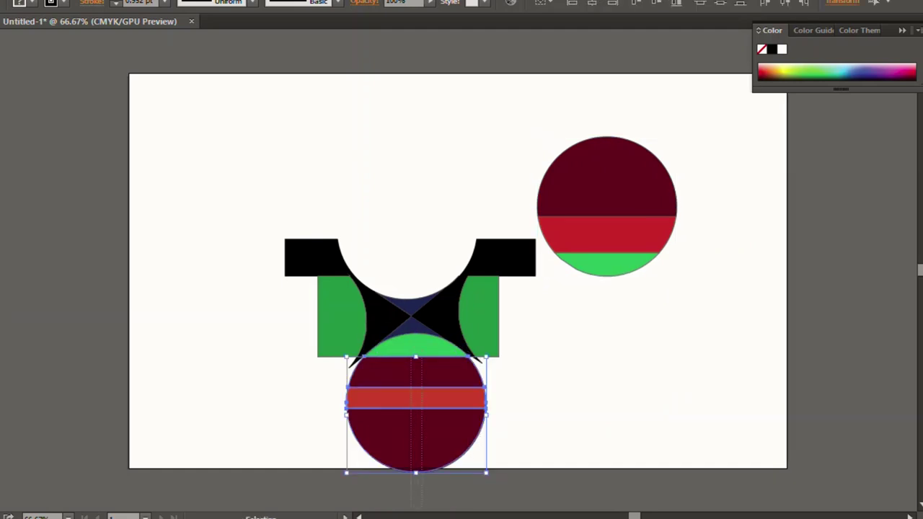
pyautogui.moveTo(416, 433); pyautogui.dragTo(691, 378)
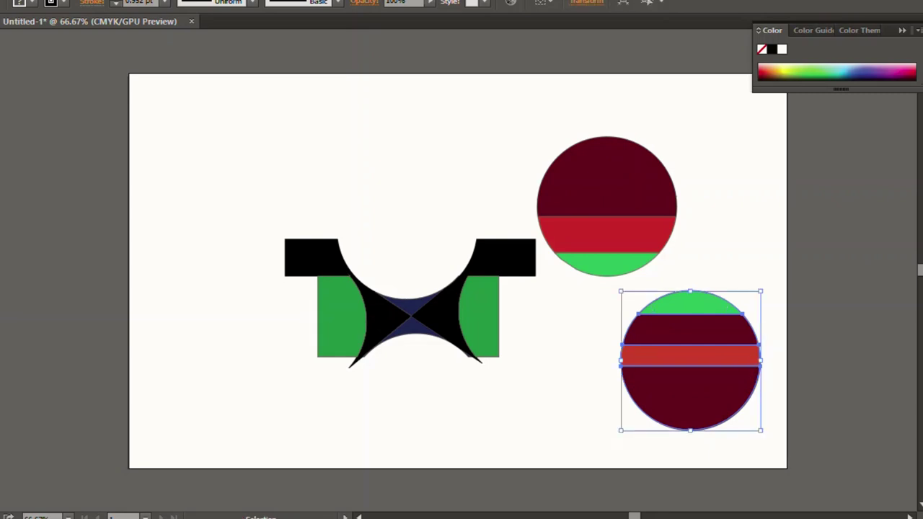
# - Rotate the left green half-disc 90° onto the left black piece and place the pair at top centre
pyautogui.moveTo(326, 260)
pyautogui.mouseDown()
pyautogui.moveTo(187, 172)
pyautogui.moveTo(142, 155)
pyautogui.mouseUp()
pyautogui.click(340, 317)
pyautogui.moveTo(369, 358); pyautogui.dragTo(299, 343)
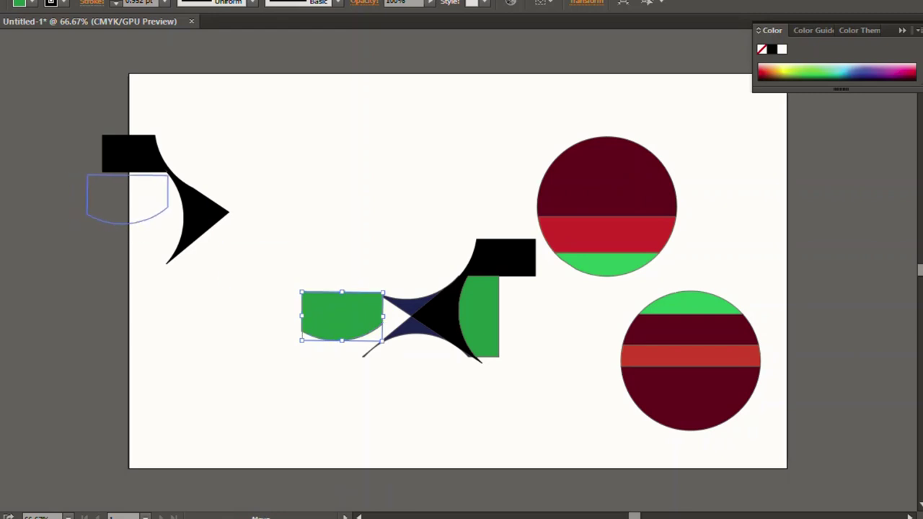
pyautogui.moveTo(342, 316); pyautogui.dragTo(125, 197)
pyautogui.moveTo(226, 120); pyautogui.dragTo(131, 257)
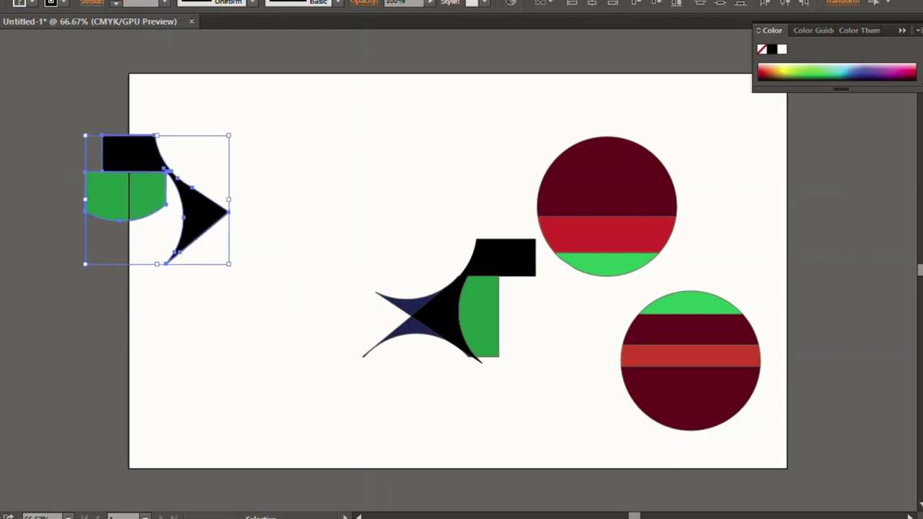
pyautogui.moveTo(202, 213); pyautogui.dragTo(439, 184)
pyautogui.hotkey('ctrl', 'shift', 'a')
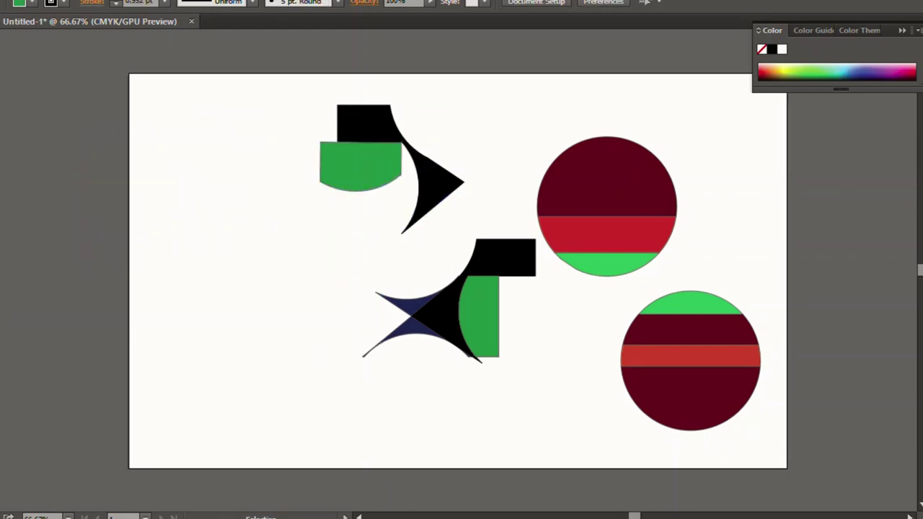
# - Rotate the right green half-shape 90° and move it with its black piece up to mirror the left pair
pyautogui.click(478, 317)
pyautogui.moveTo(501, 359)
pyautogui.mouseDown()
pyautogui.moveTo(520, 296)
pyautogui.moveTo(507, 297)
pyautogui.mouseUp()
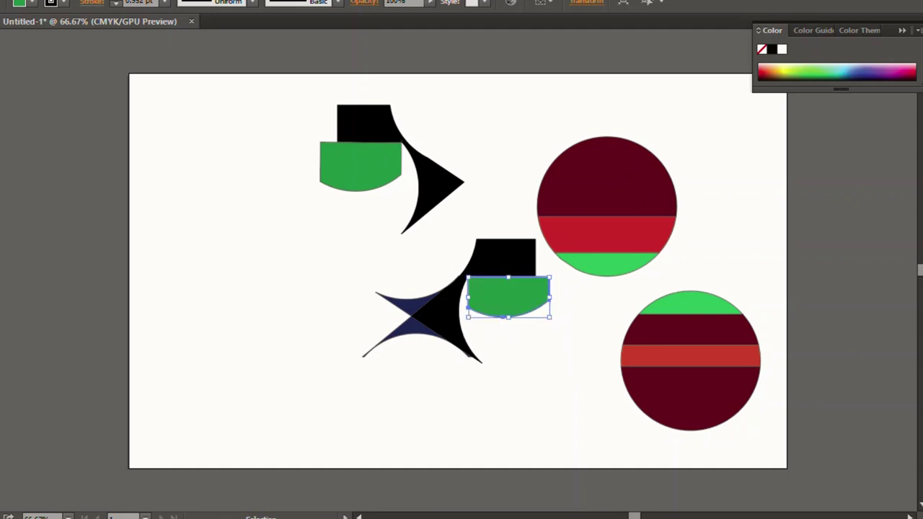
pyautogui.keyDown('shift'); pyautogui.click(505, 256); pyautogui.keyUp('shift')
pyautogui.moveTo(504, 256)
pyautogui.mouseDown()
pyautogui.moveTo(289, 206)
pyautogui.moveTo(285, 119)
pyautogui.moveTo(432, 116)
pyautogui.moveTo(523, 82)
pyautogui.moveTo(565, 116)
pyautogui.moveTo(558, 124)
pyautogui.mouseUp()
# - Move the top-right striped circle further to the right
pyautogui.hotkey('ctrl', 'shift', 'a')
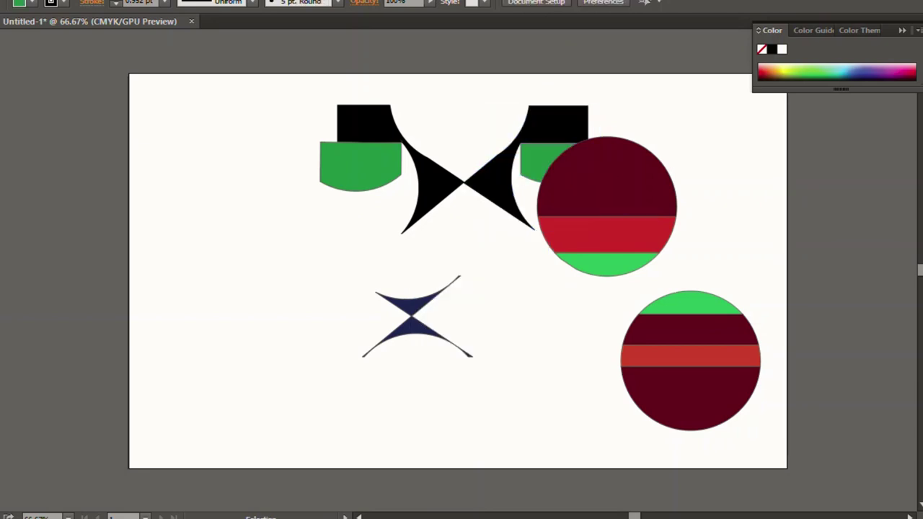
pyautogui.doubleClick(606, 231)
pyautogui.press('Escape')
pyautogui.moveTo(606, 209); pyautogui.dragTo(732, 213)
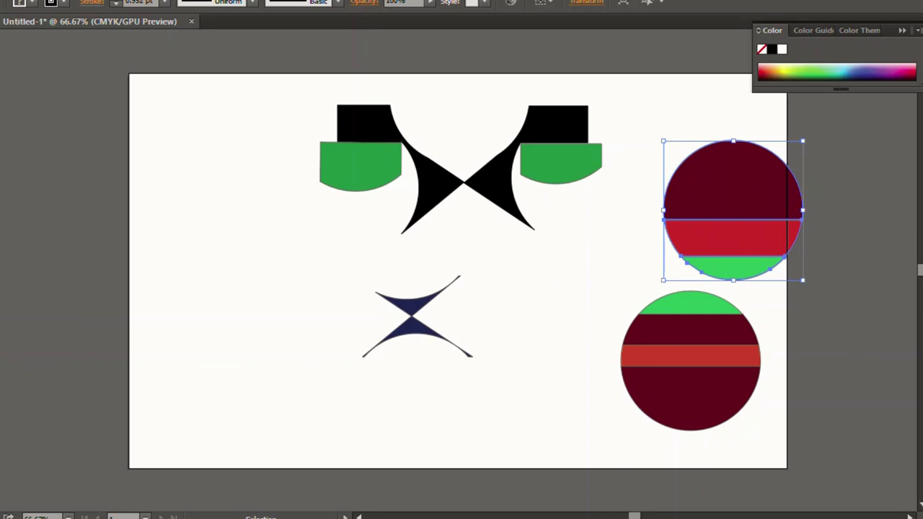
# - Move the navy triangle under the right green half-disc and nudge it into place
pyautogui.click(457, 277)
pyautogui.moveTo(457, 277)
pyautogui.mouseDown()
pyautogui.moveTo(614, 216)
pyautogui.moveTo(602, 166)
pyautogui.mouseUp()
pyautogui.press('Right')
pyautogui.press('Right')
pyautogui.press('Right')
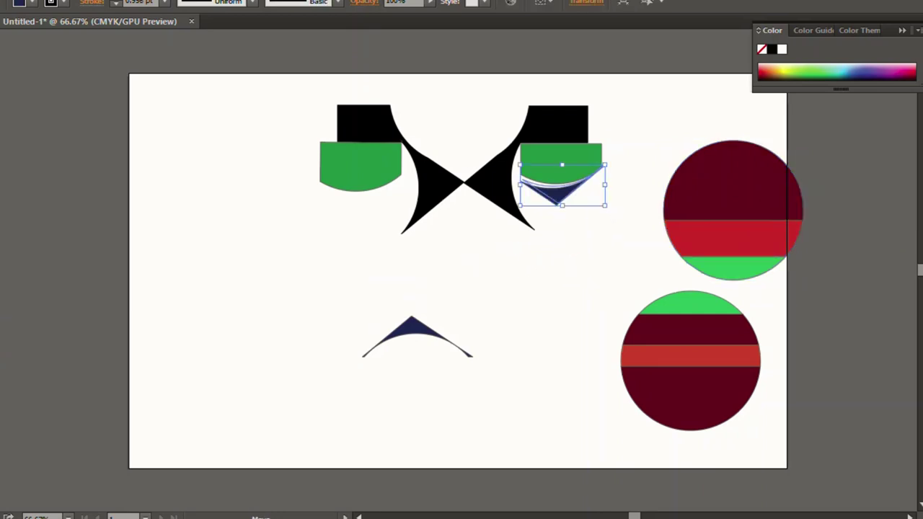
pyautogui.press('Up')
pyautogui.press('Up')
pyautogui.press('Up')
pyautogui.hotkey('ctrl', 'shift', 'a')
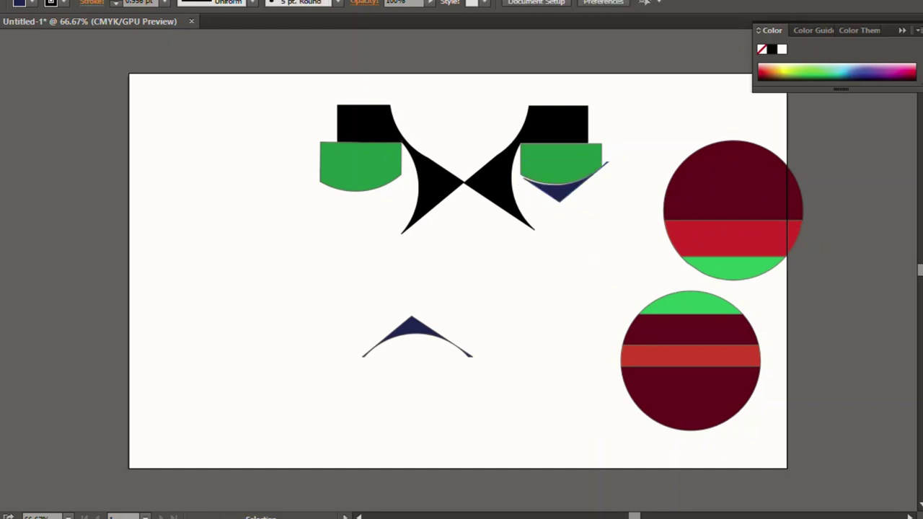
# - Rotate the navy triangle slightly clockwise to line up with the right green half-disc
pyautogui.click(561, 162)
pyautogui.hotkey('ctrl', 'shift', 'a')
pyautogui.click(559, 189)
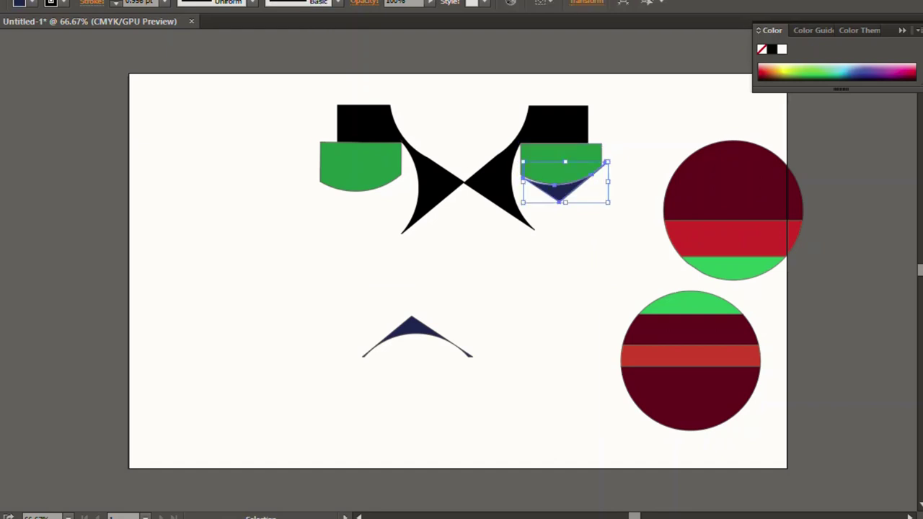
pyautogui.moveTo(611, 160); pyautogui.dragTo(612, 166)
pyautogui.hotkey('ctrl', 'shift', 'a')
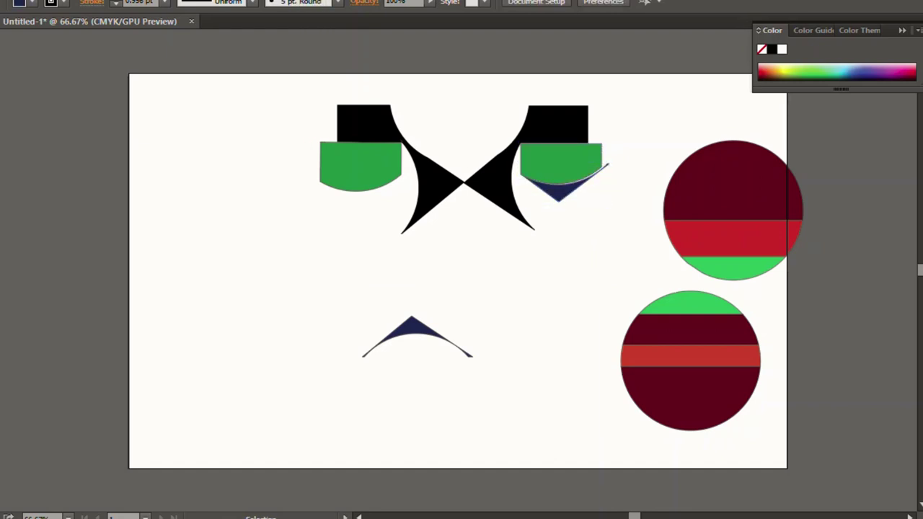
pyautogui.click(562, 162)
pyautogui.hotkey('ctrl', 'shift', 'a')
pyautogui.click(559, 189)
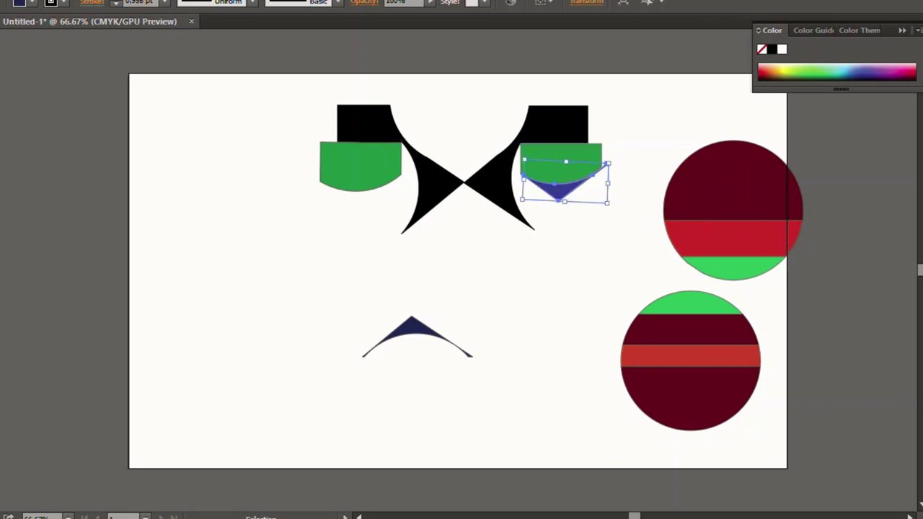
pyautogui.hotkey('ctrl', 'shift', 'a')
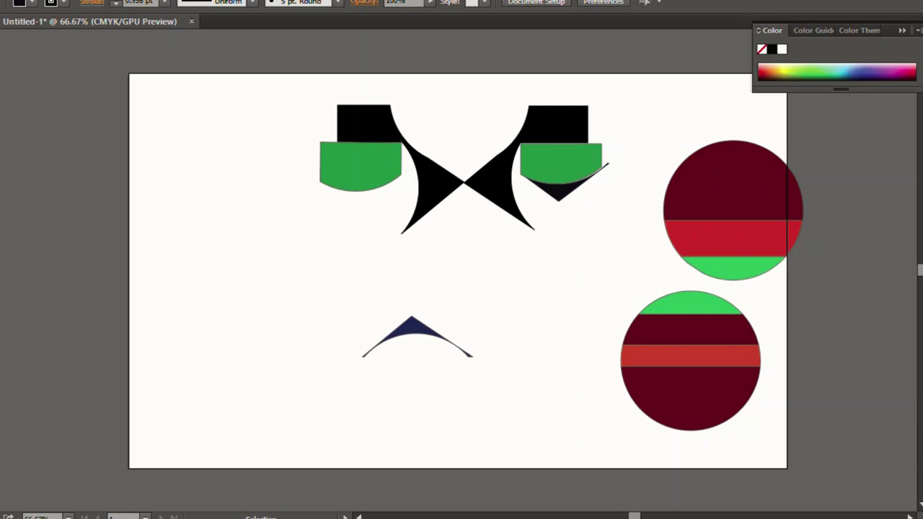
# - Flip the navy arch under the left green half-disc, then move the lower striped circle beneath the black pieces
pyautogui.click(417, 339)
pyautogui.moveTo(477, 311); pyautogui.dragTo(357, 360)
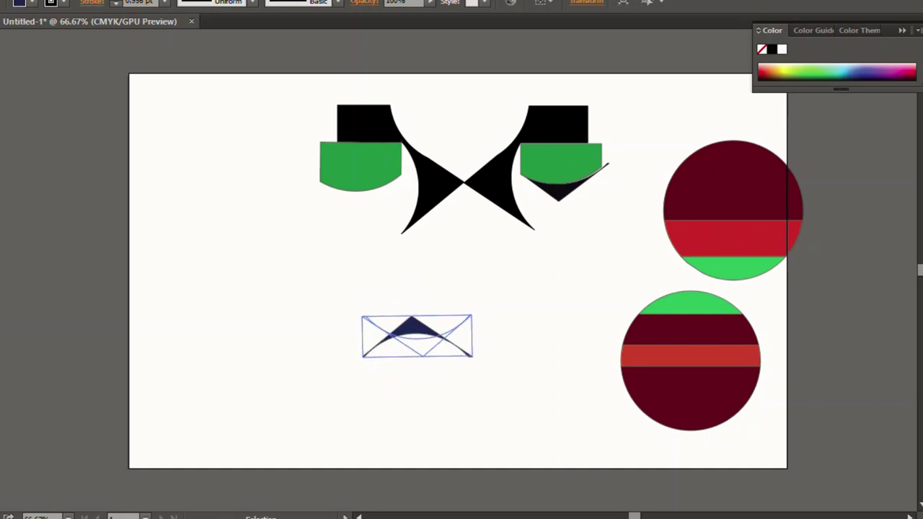
pyautogui.moveTo(418, 339); pyautogui.dragTo(357, 191)
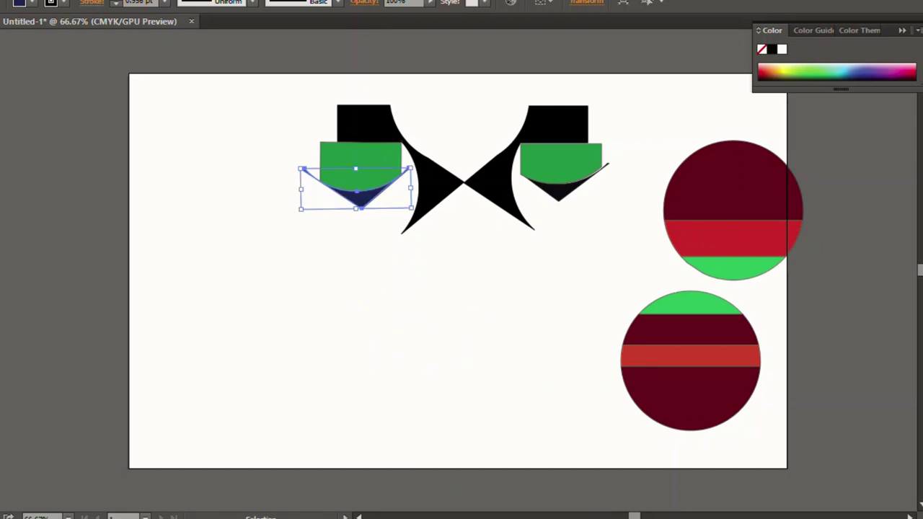
pyautogui.hotkey('ctrl', 'shift', 'a')
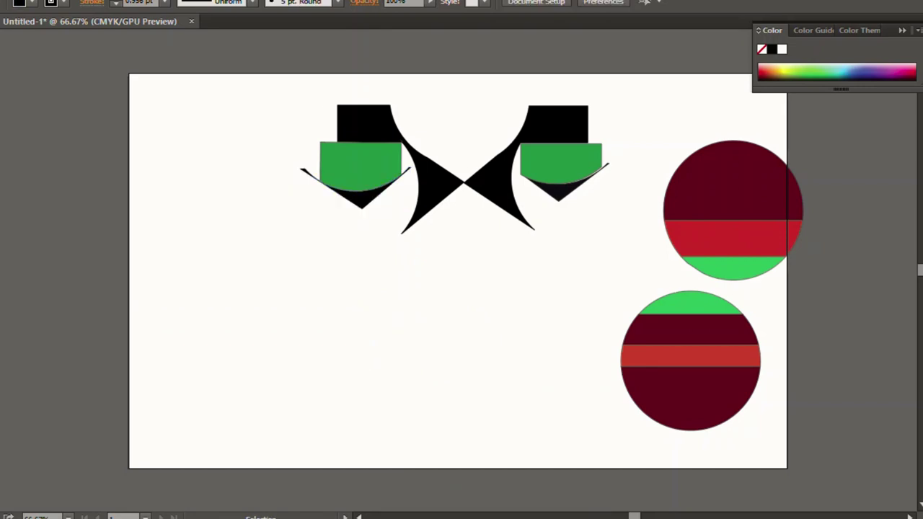
pyautogui.moveTo(690, 360); pyautogui.dragTo(468, 272)
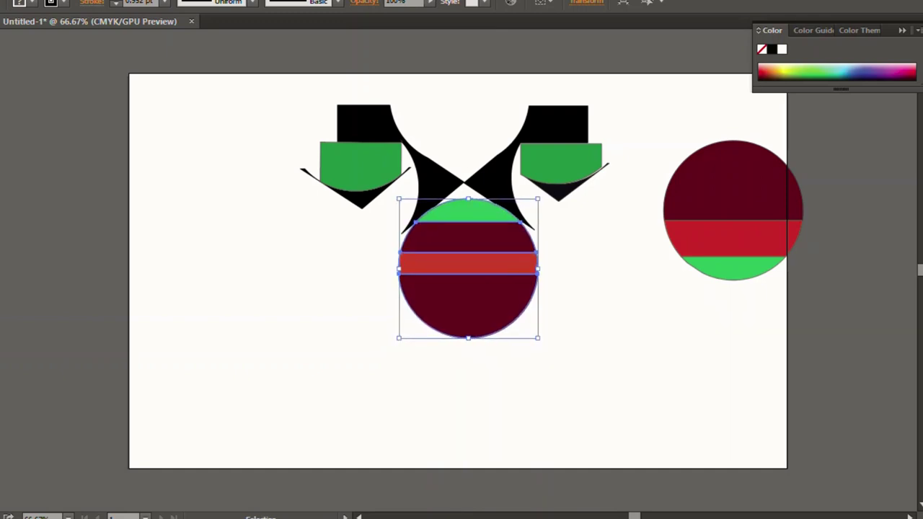
# - Move the red-and-green striped circle above the centre of the figure
pyautogui.click(733, 180)
pyautogui.doubleClick(732, 181)
pyautogui.press('Escape')
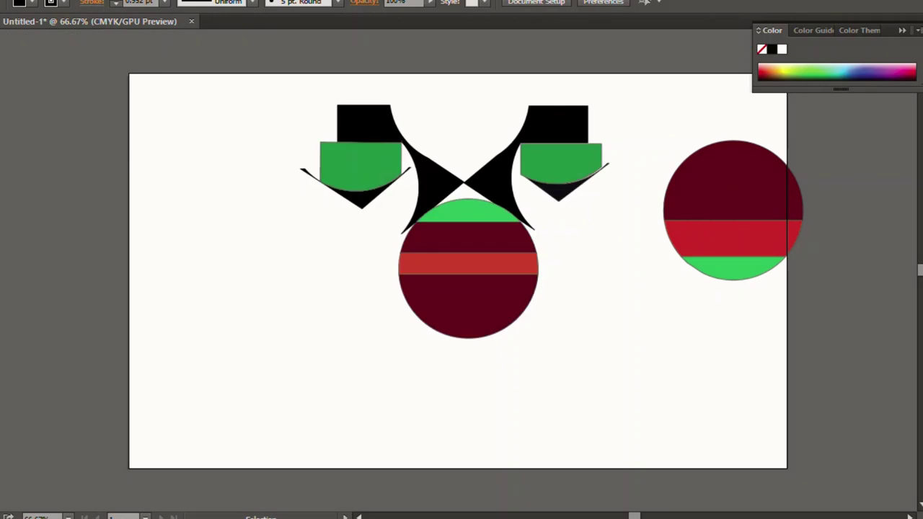
pyautogui.moveTo(732, 180)
pyautogui.mouseDown()
pyautogui.moveTo(750, 183)
pyautogui.moveTo(461, 67)
pyautogui.mouseUp()
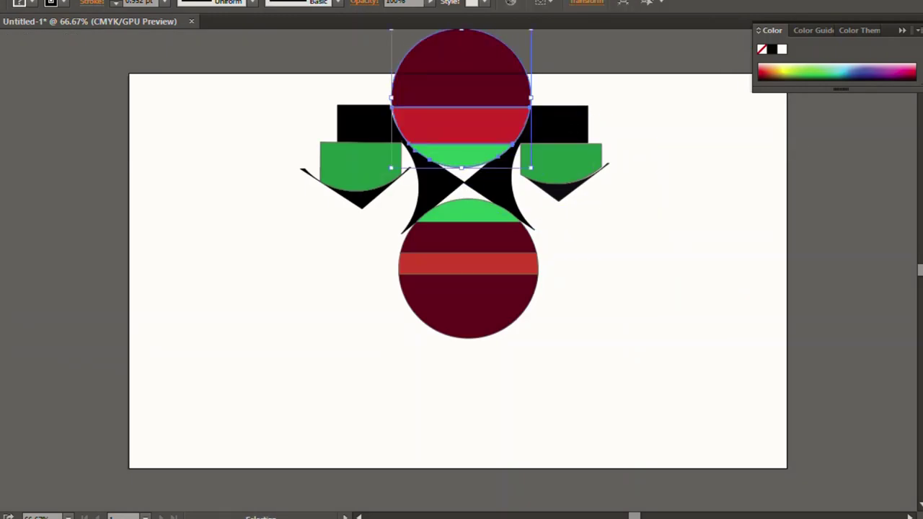
pyautogui.hotkey('ctrl', 'shift', 'a')
# - Select all the artwork and centre the figure on the artboard
pyautogui.hotkey('ctrl', 'a')
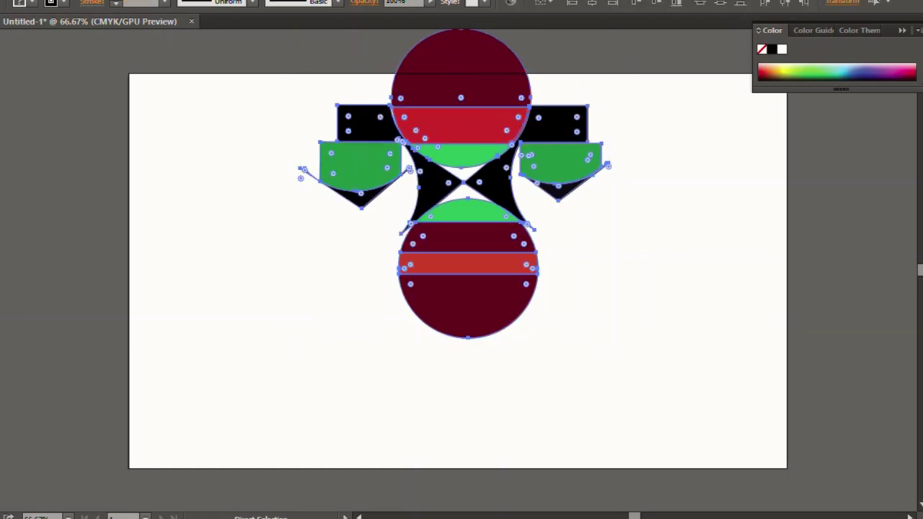
pyautogui.moveTo(461, 180)
pyautogui.mouseDown()
pyautogui.moveTo(481, 414)
pyautogui.moveTo(429, 213)
pyautogui.moveTo(450, 264)
pyautogui.mouseUp()
pyautogui.hotkey('ctrl', 'shift', 'a')
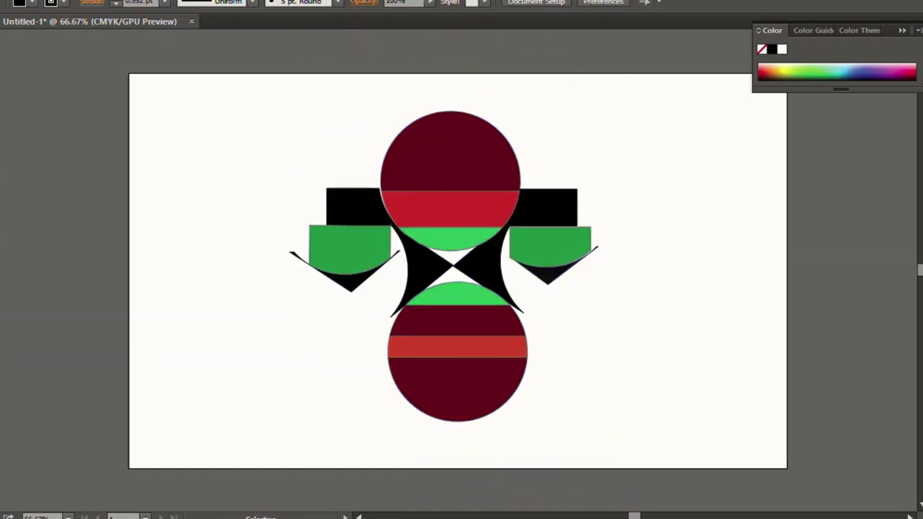
# - Ungroup the whole figure, then ungroup the bottom circle
pyautogui.hotkey('ctrl', 'a')
pyautogui.rightClick(532, 160)
pyautogui.click(569, 250)
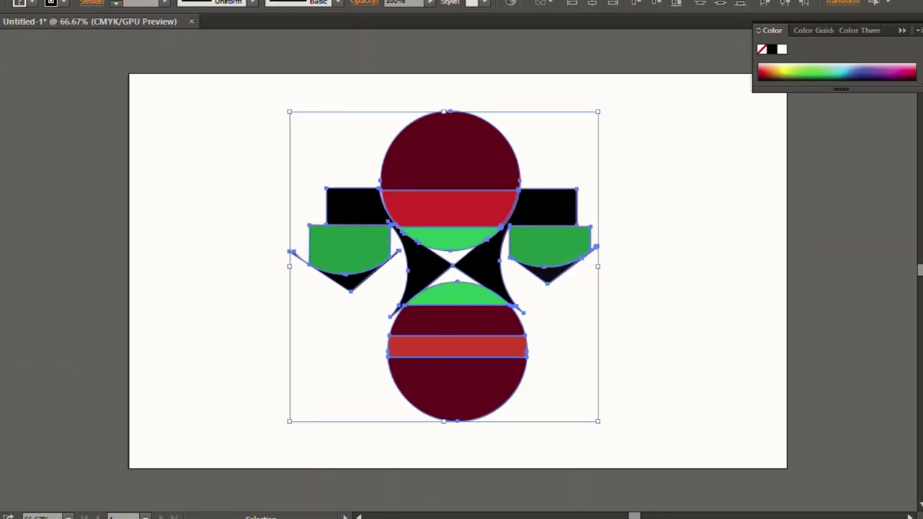
pyautogui.hotkey('ctrl', 'shift', 'a')
pyautogui.click(450, 151)
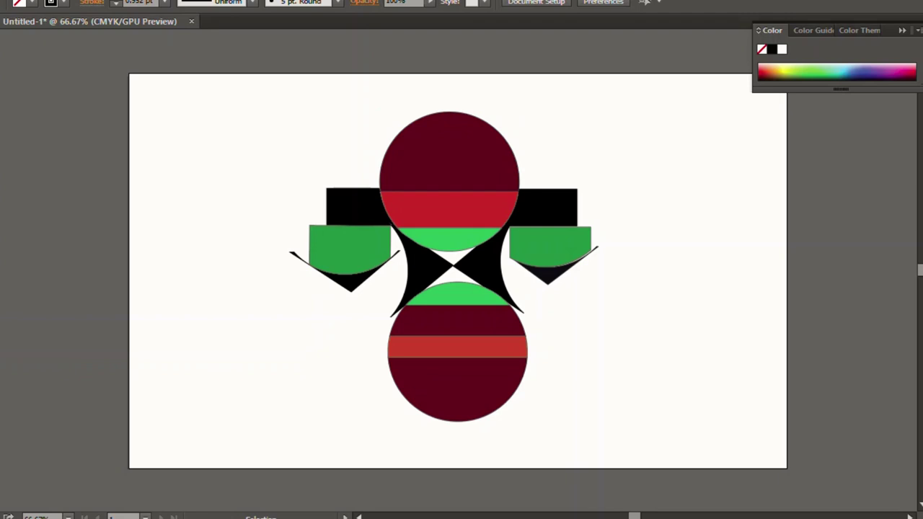
pyautogui.click(448, 151)
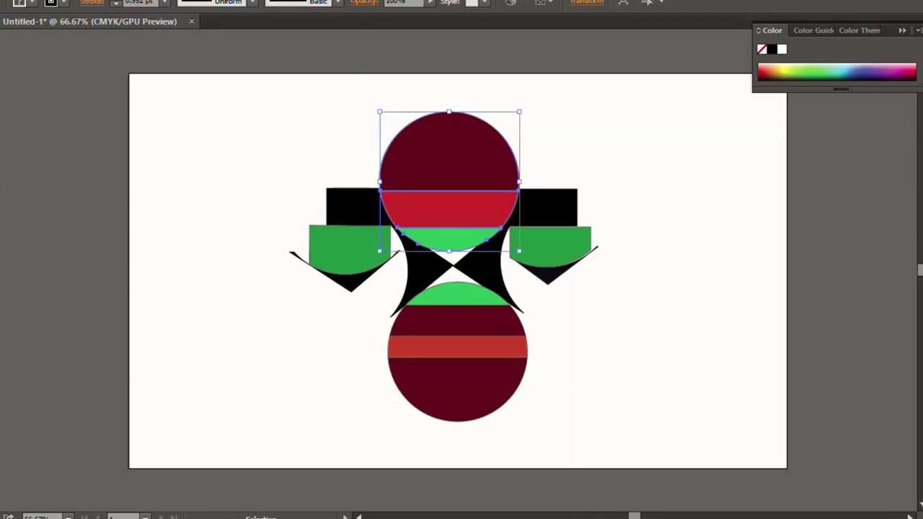
pyautogui.rightClick(454, 301)
pyautogui.click(495, 385)
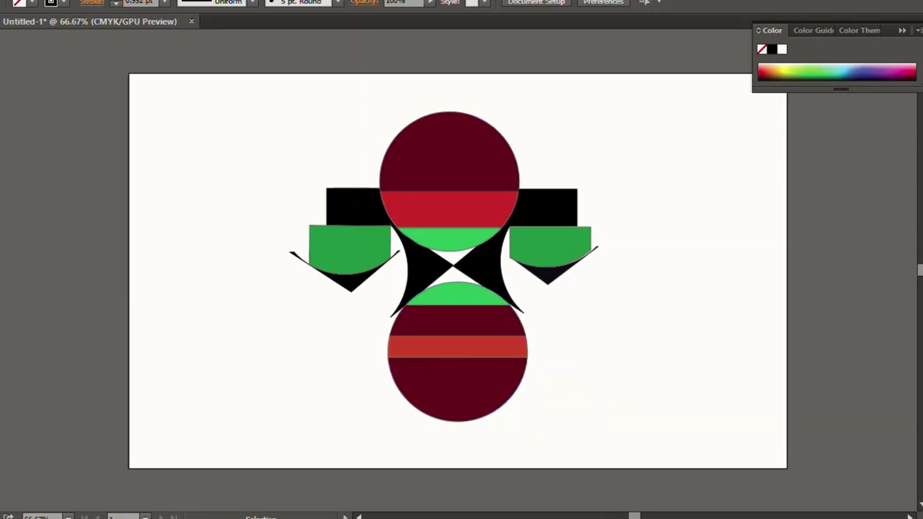
# - Ungroup the bottom circle's stripes and undo an accidental maroon fill on the top circle
pyautogui.click(457, 293)
pyautogui.press('i')
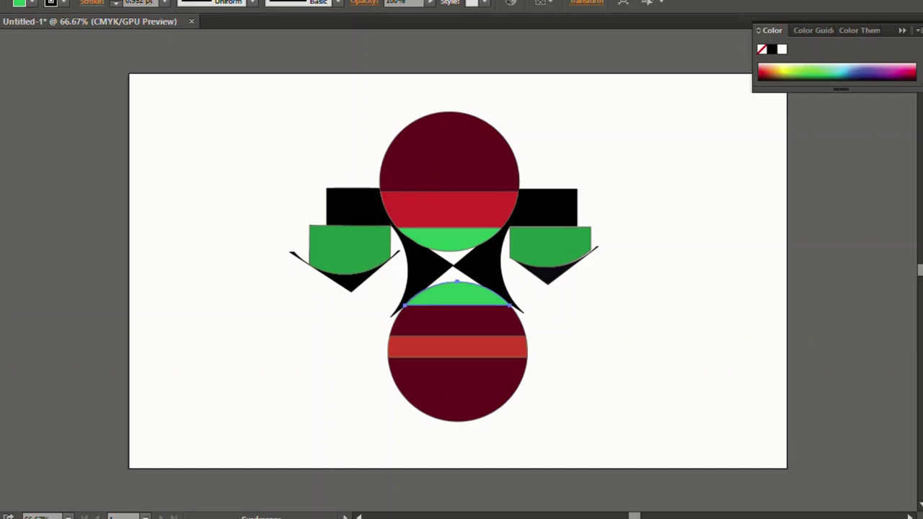
pyautogui.press('v')
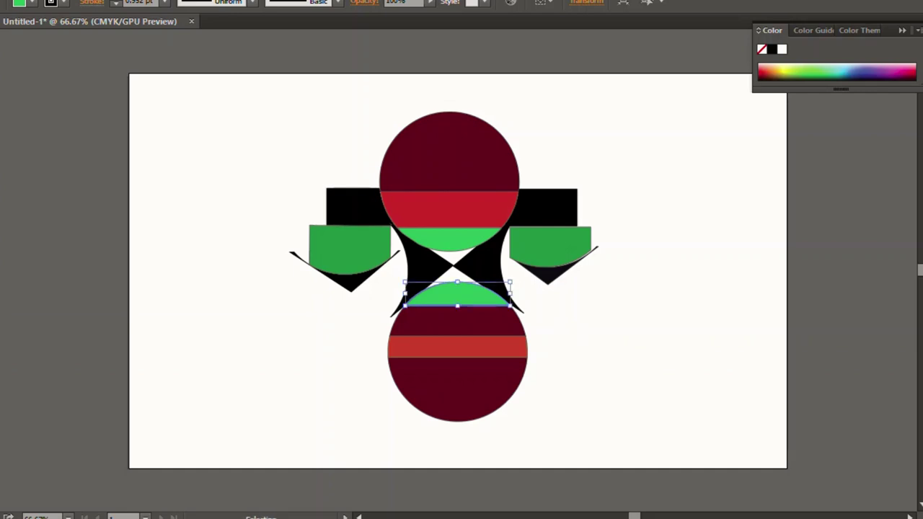
pyautogui.click(449, 159)
pyautogui.press('i')
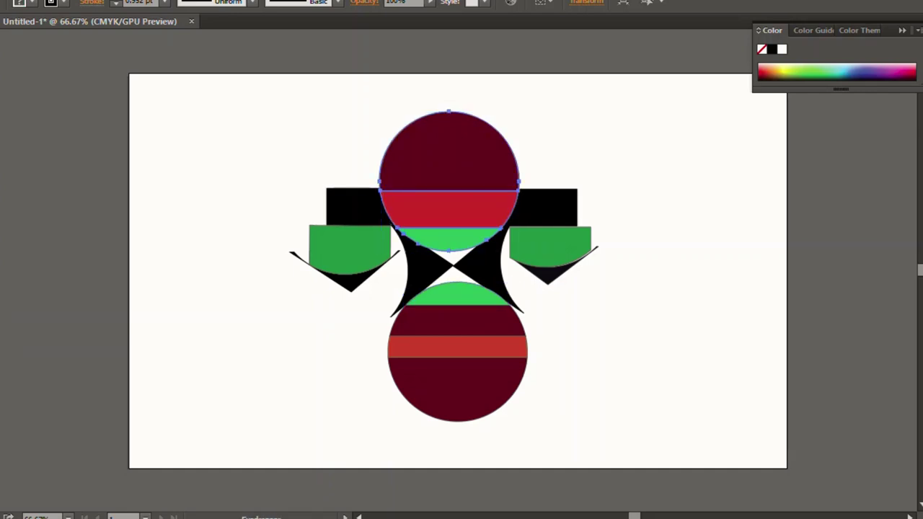
pyautogui.click(457, 389)
pyautogui.hotkey('ctrl', 'z')
pyautogui.press('v')
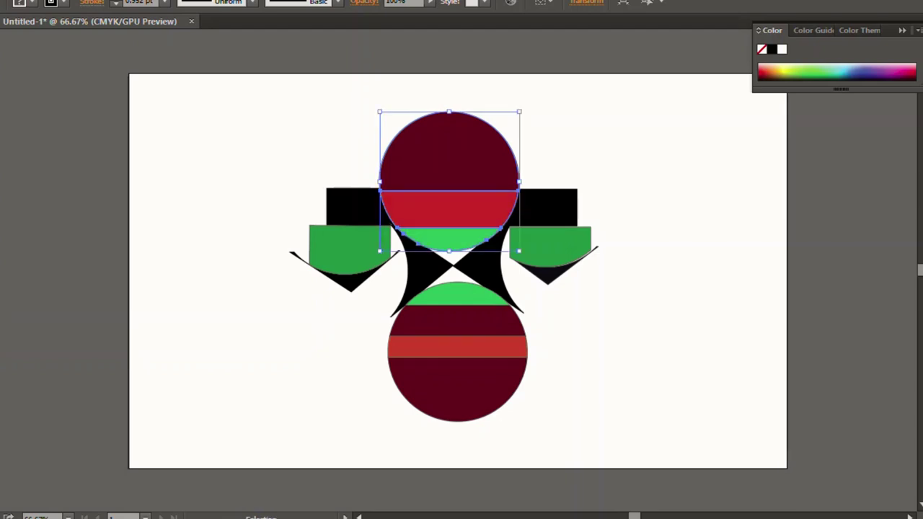
pyautogui.hotkey('ctrl', 'shift', 'a')
pyautogui.doubleClick(449, 151)
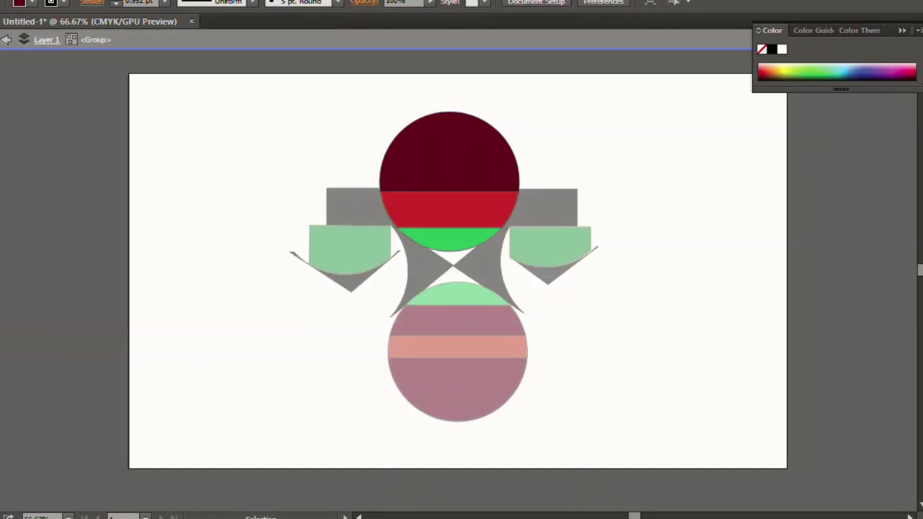
pyautogui.press('Escape')
# - Recolour the bottom circle's two middle stripes to the top circle's red with the Eyedropper
pyautogui.click(457, 321)
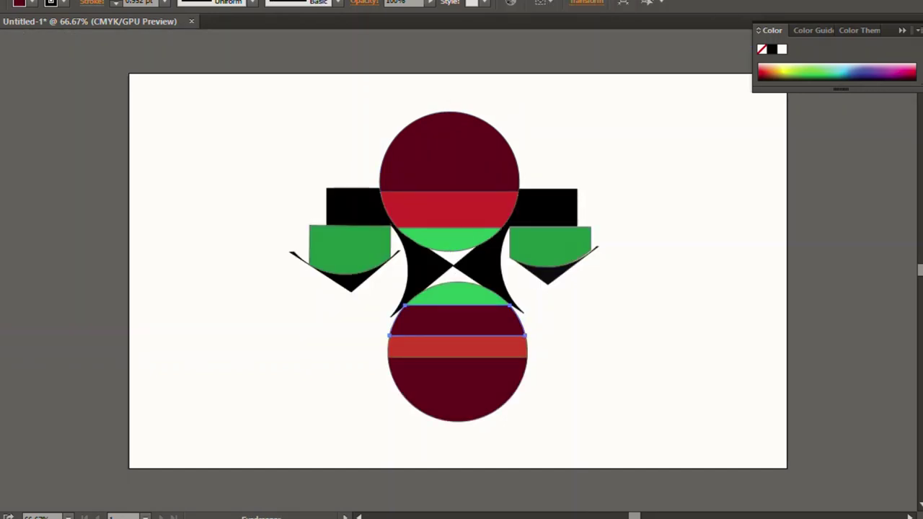
pyautogui.click(448, 209)
pyautogui.press('v')
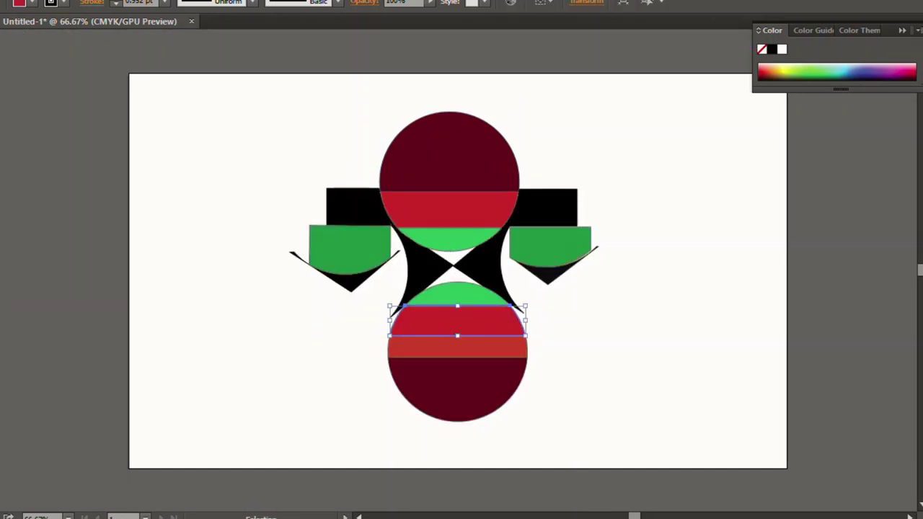
pyautogui.click(457, 347)
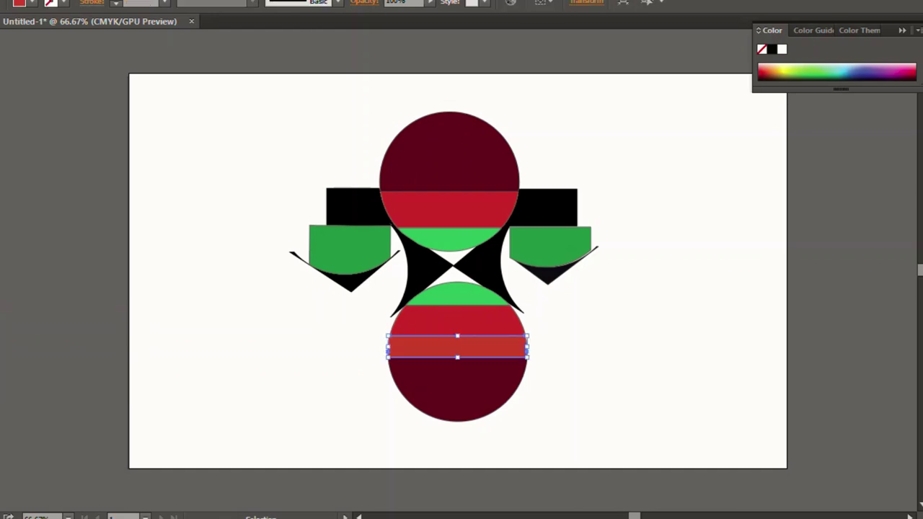
pyautogui.press('i')
pyautogui.click(458, 317)
pyautogui.press('v')
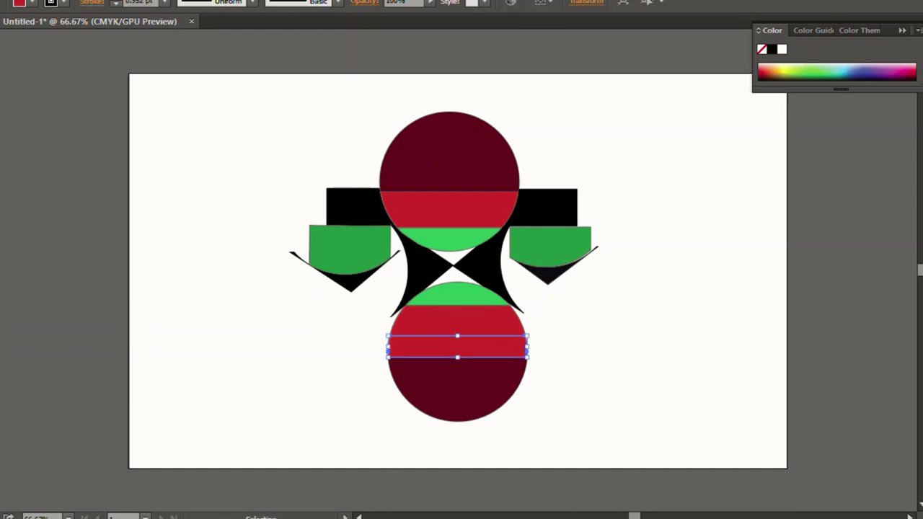
# - Set the outline stroke of the new red stripes to None
pyautogui.hotkey('ctrl', 'shift', 'a')
pyautogui.press('/')
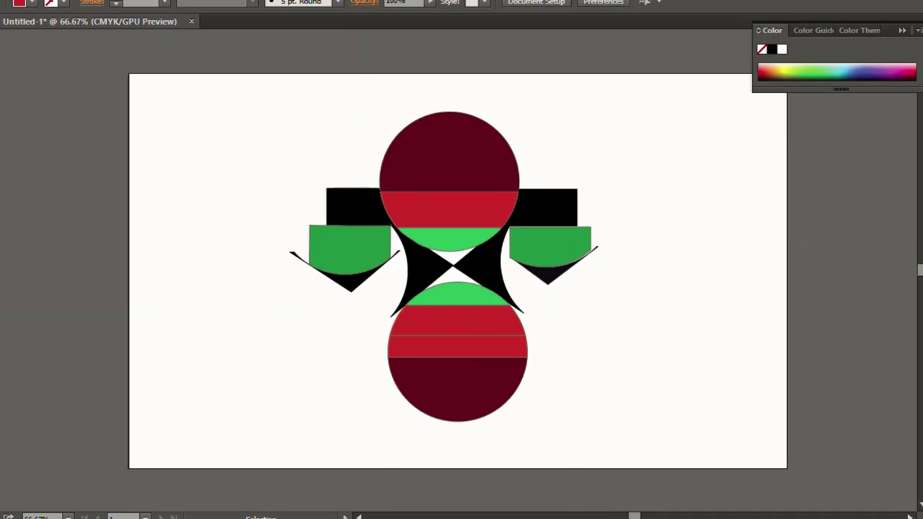
pyautogui.click(458, 346)
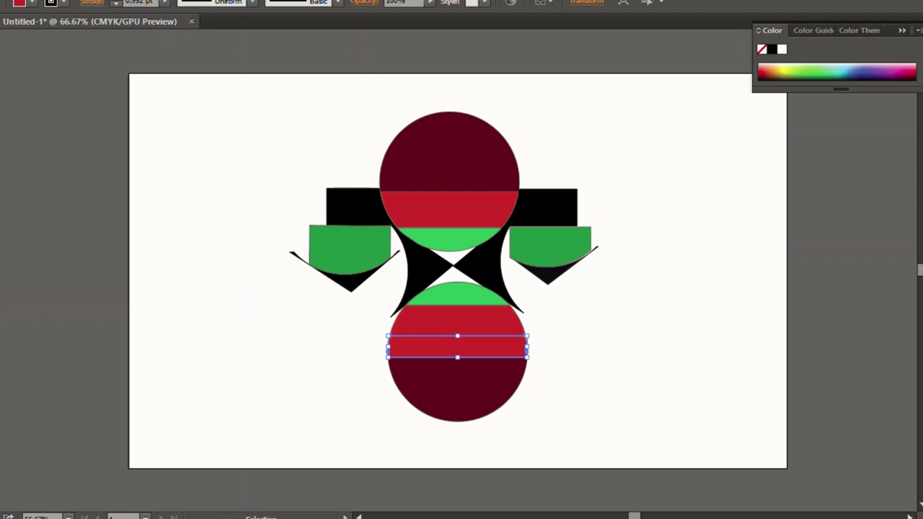
pyautogui.press('/')
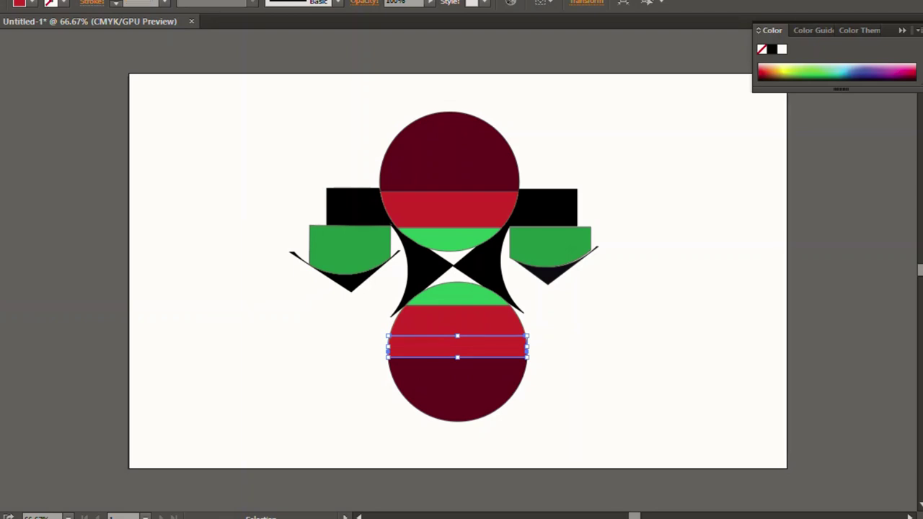
pyautogui.click(458, 321)
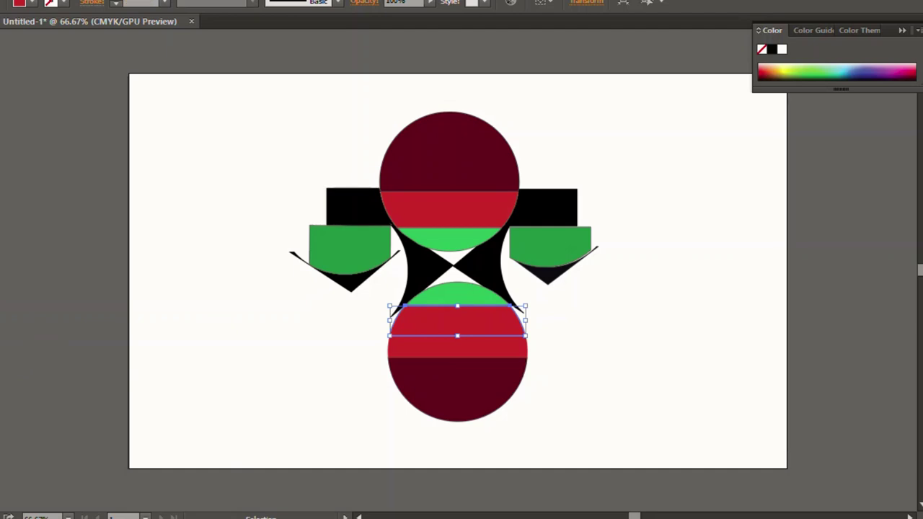
# - Marquee-select every shape of the figure
pyautogui.hotkey('ctrl', 'shift', 'a')
pyautogui.click(449, 151)
pyautogui.click(457, 390)
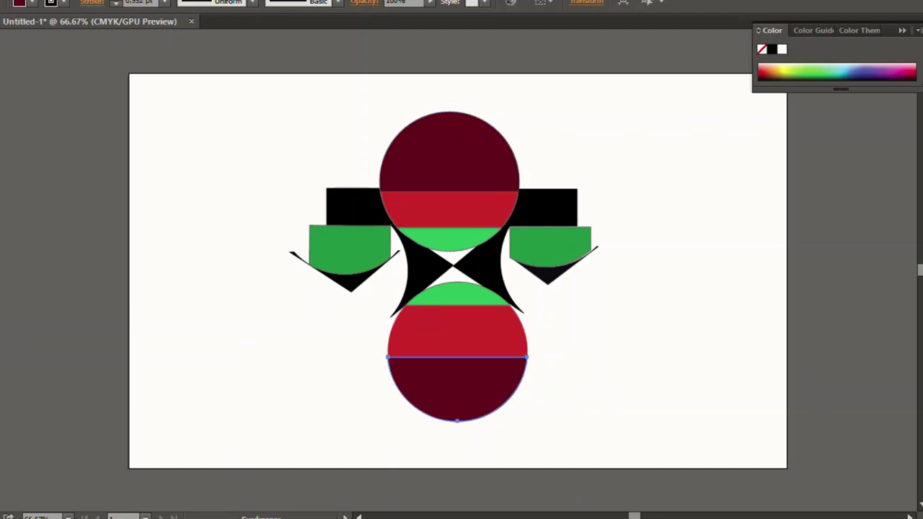
pyautogui.press('v')
pyautogui.moveTo(364, 83); pyautogui.dragTo(630, 322)
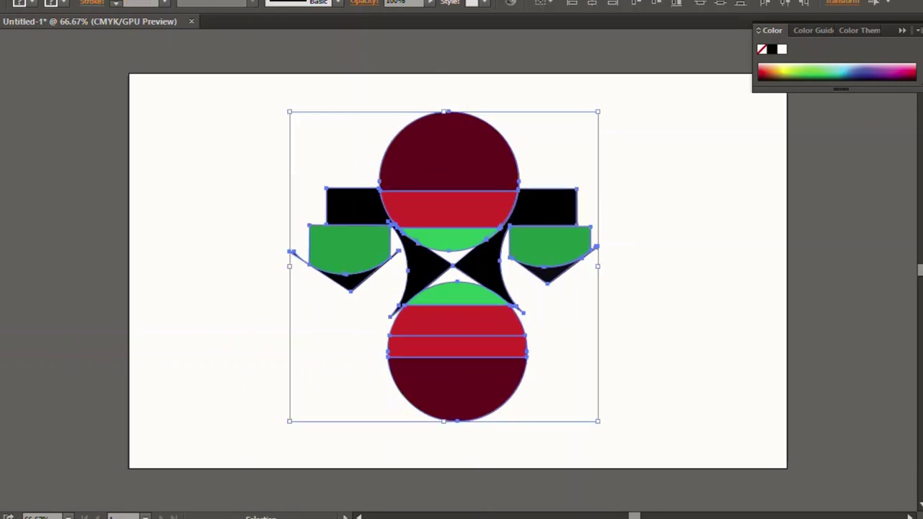
pyautogui.hotkey('ctrl', 'g')
pyautogui.click(155, 0)
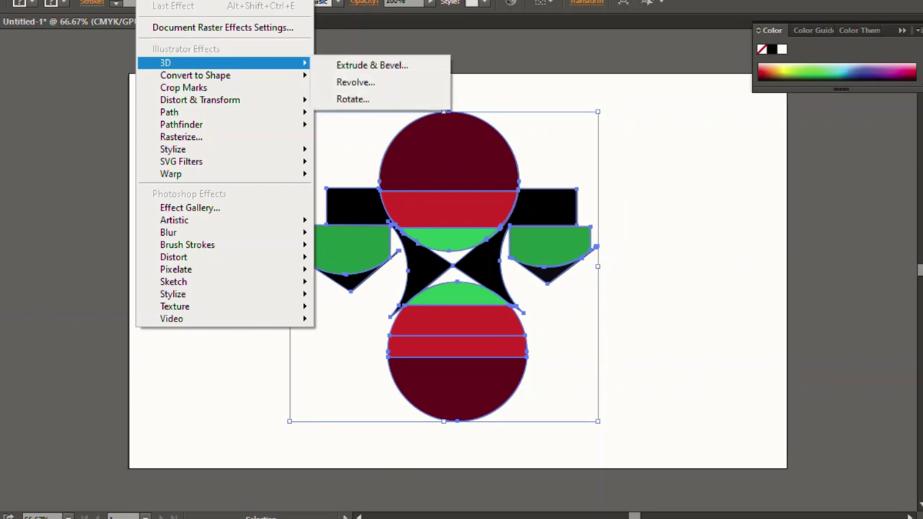
pyautogui.click(404, 64)
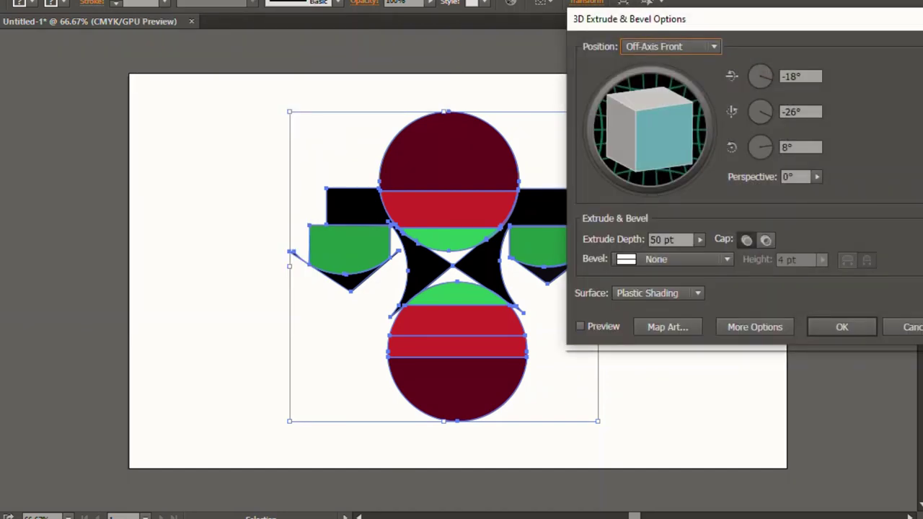
pyautogui.click(581, 327)
pyautogui.click(912, 206)
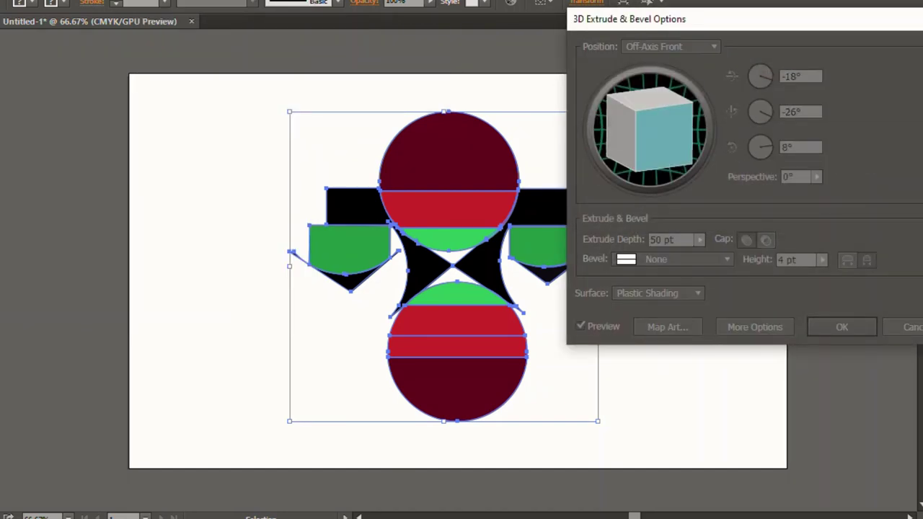
pyautogui.click(841, 327)
pyautogui.press('Return')
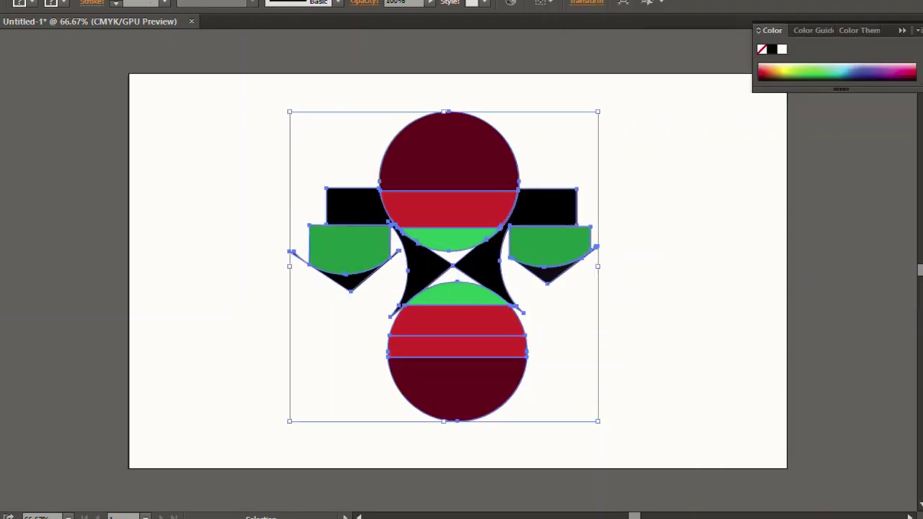
pyautogui.click(32, 0)
pyautogui.click(83, 138)
pyautogui.click(152, 0)
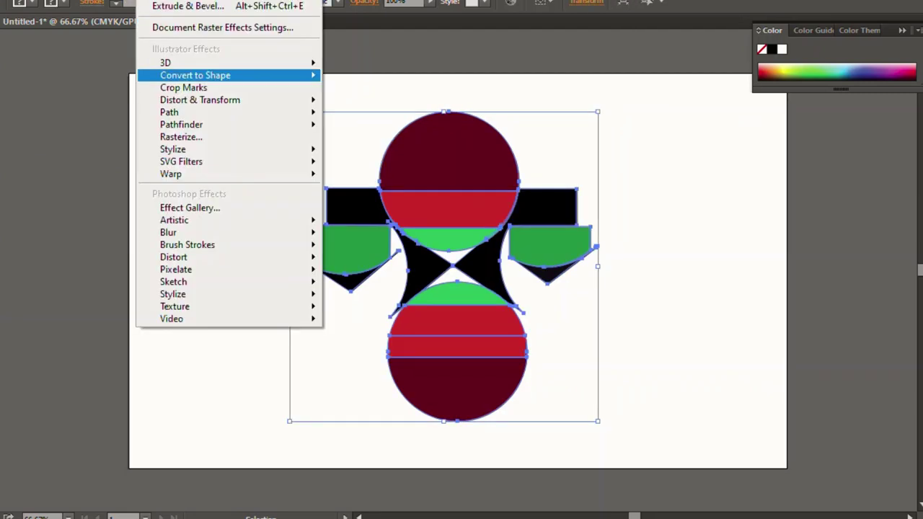
pyautogui.click(380, 63)
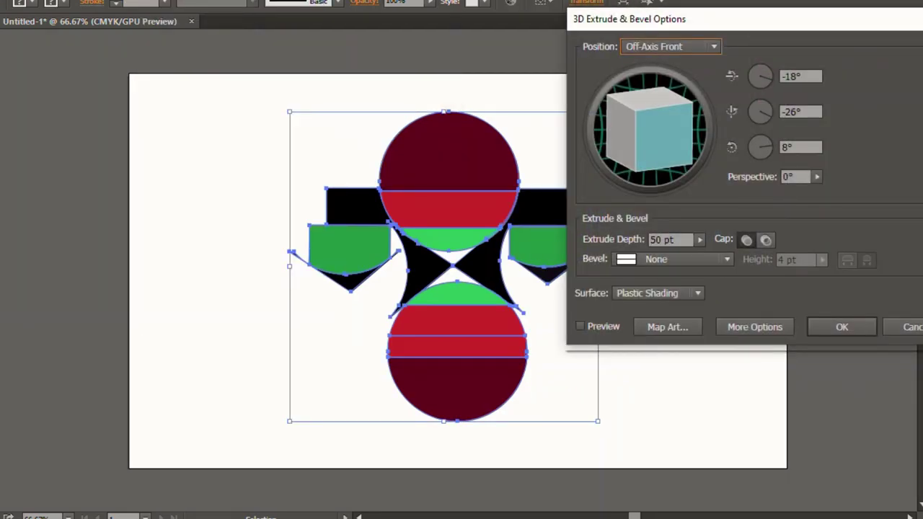
pyautogui.click(581, 326)
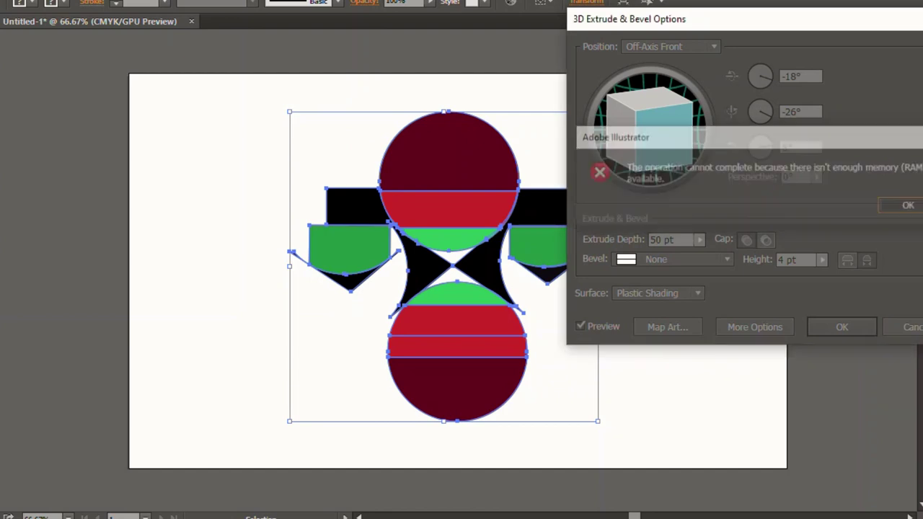
pyautogui.click(913, 327)
pyautogui.click(613, 271)
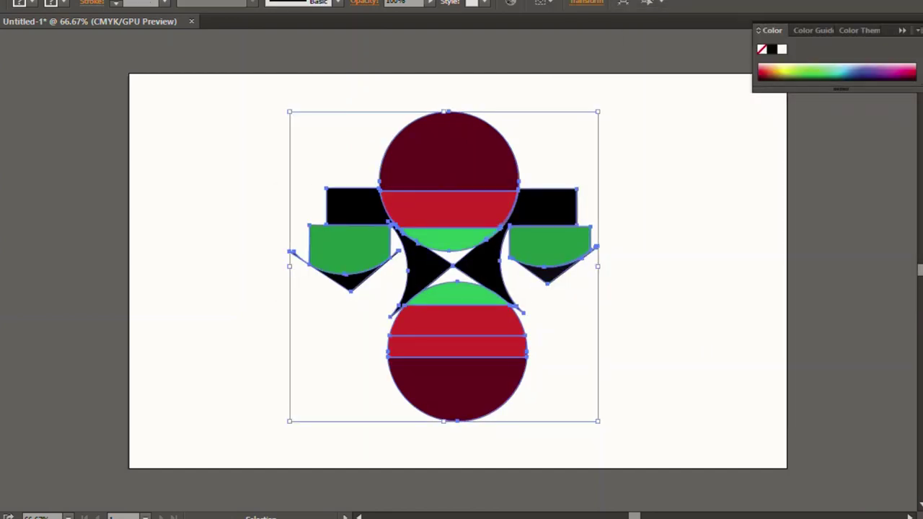
# - Duplicate the figure, fill the copy black, and send it behind the original, offset slightly right
pyautogui.hotkey('ctrl', 'z')
pyautogui.hotkey('ctrl', 'z')
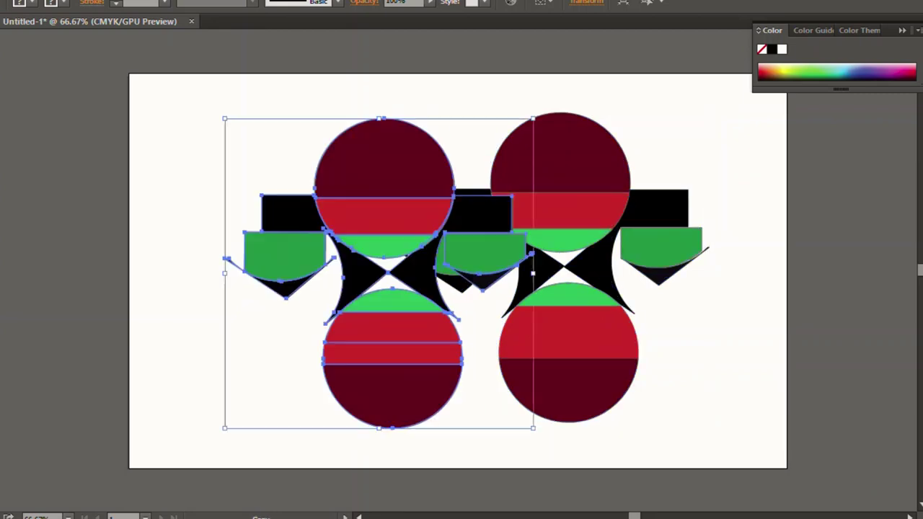
pyautogui.hotkey('ctrl', 'z')
pyautogui.hotkey('ctrl', 'z')
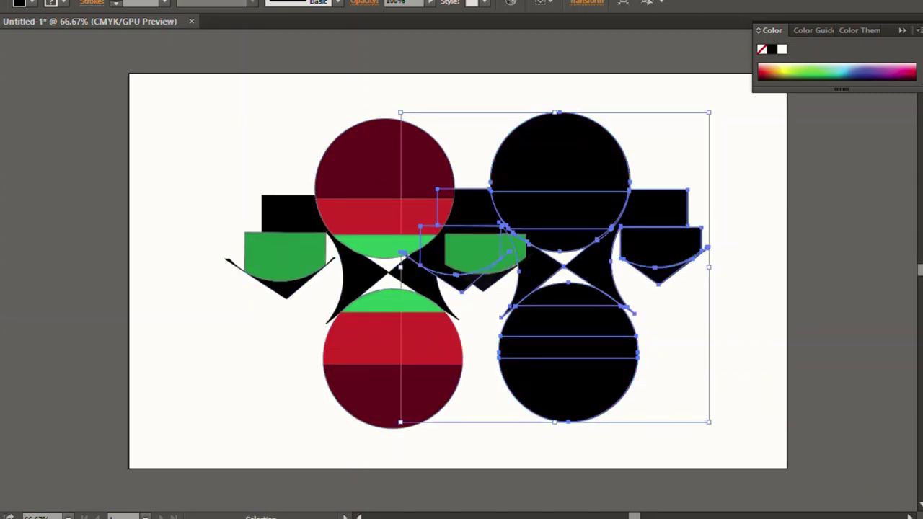
pyautogui.hotkey('ctrl', 'z')
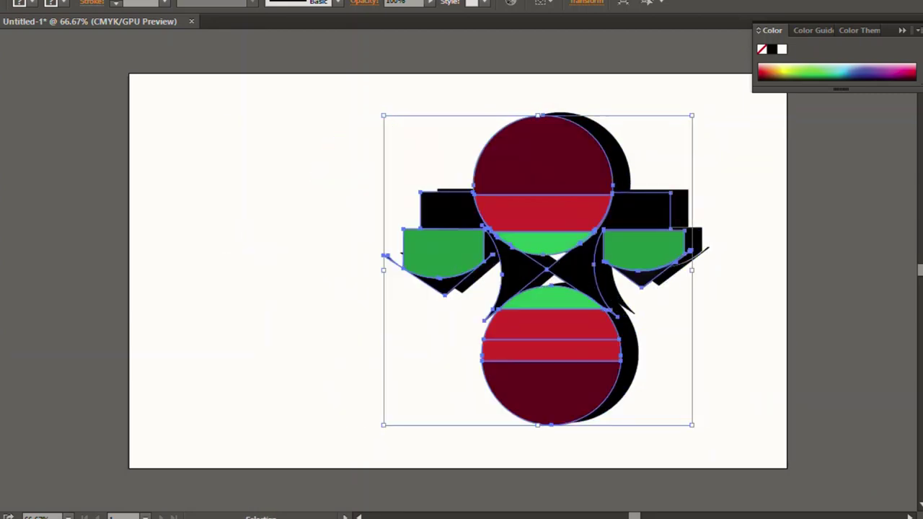
pyautogui.hotkey('ctrl', 'z')
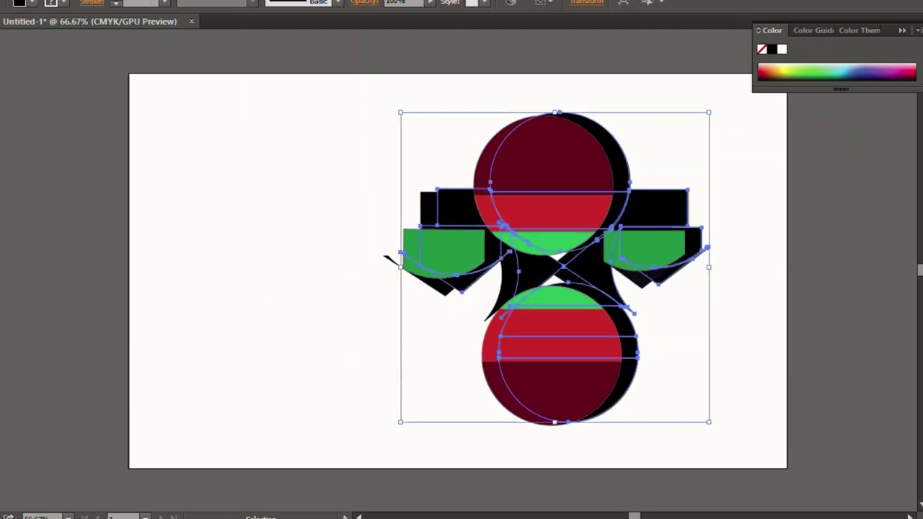
# - Apply a Drop Shadow (Multiply, 75% opacity, 7 pt X/Y offset, 5 pt blur) to the figure
pyautogui.click(147, 2)
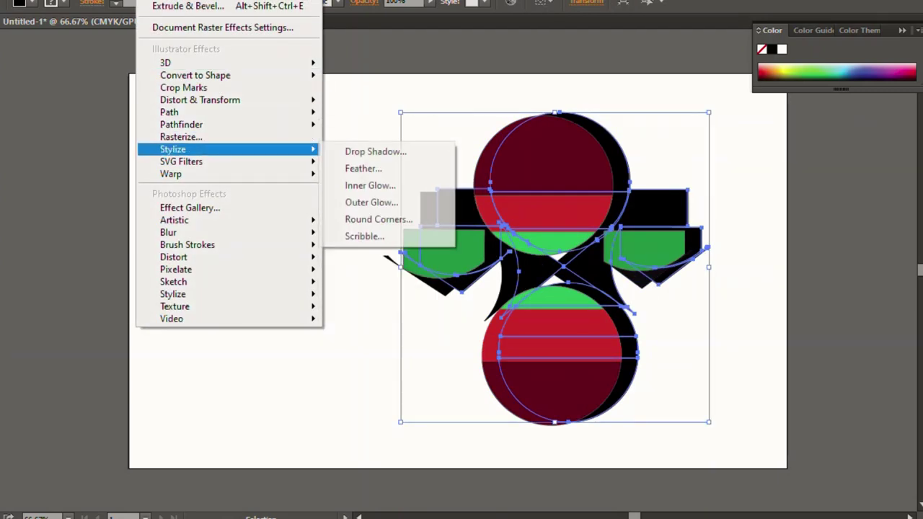
pyautogui.click(375, 151)
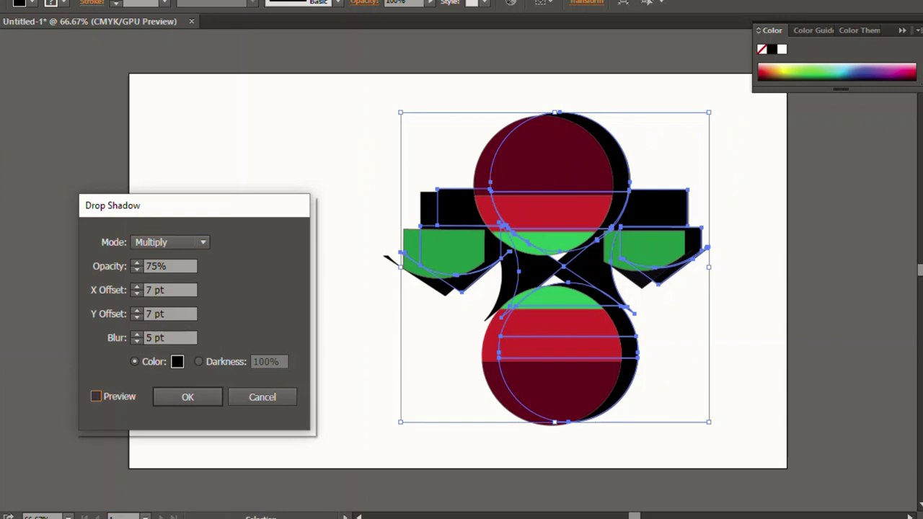
pyautogui.click(96, 395)
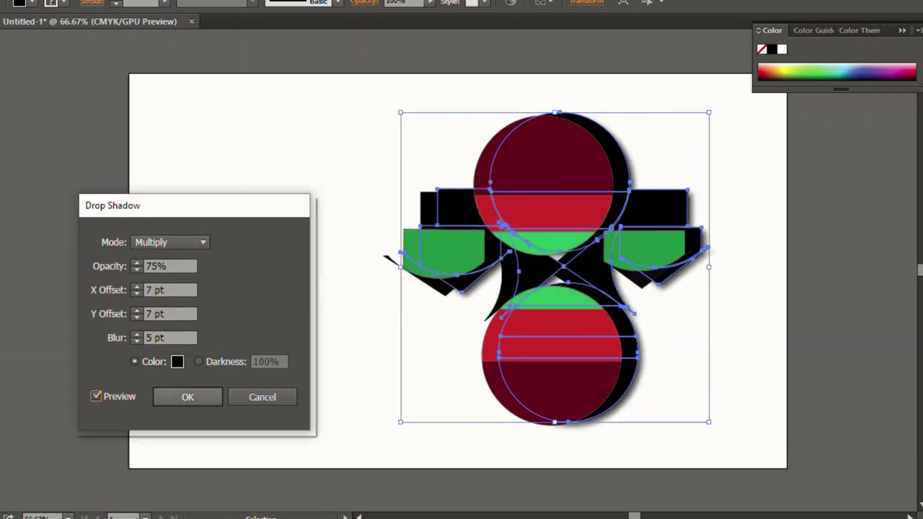
pyautogui.press('Return')
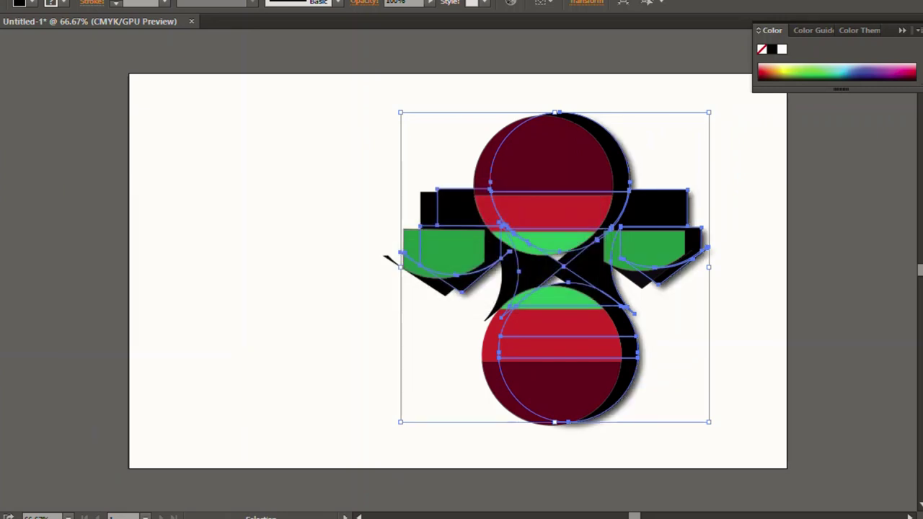
pyautogui.hotkey('ctrl', 'shift', 'a')
pyautogui.hotkey('ctrl', 'a')
# - Open the Radial Blur settings from the Effect menu's blur effects, then dismiss them
pyautogui.hotkey('alt', 's')
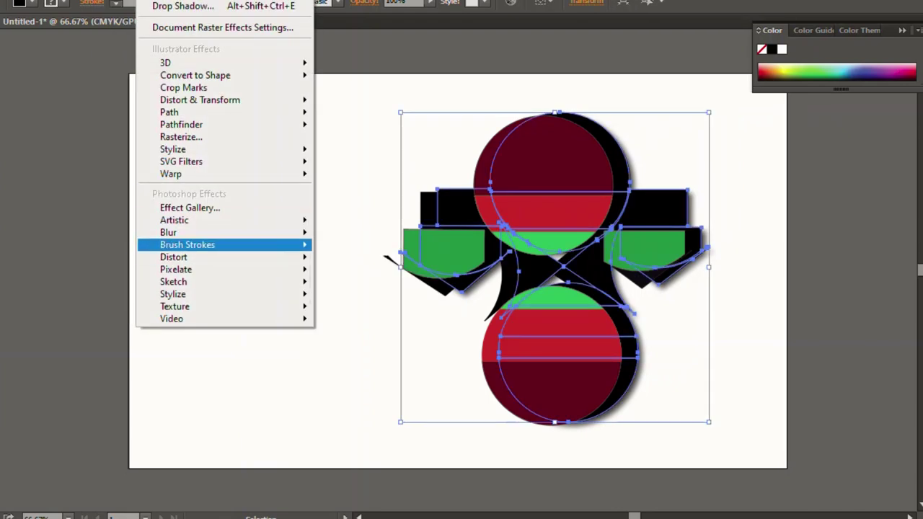
pyautogui.press('Right')
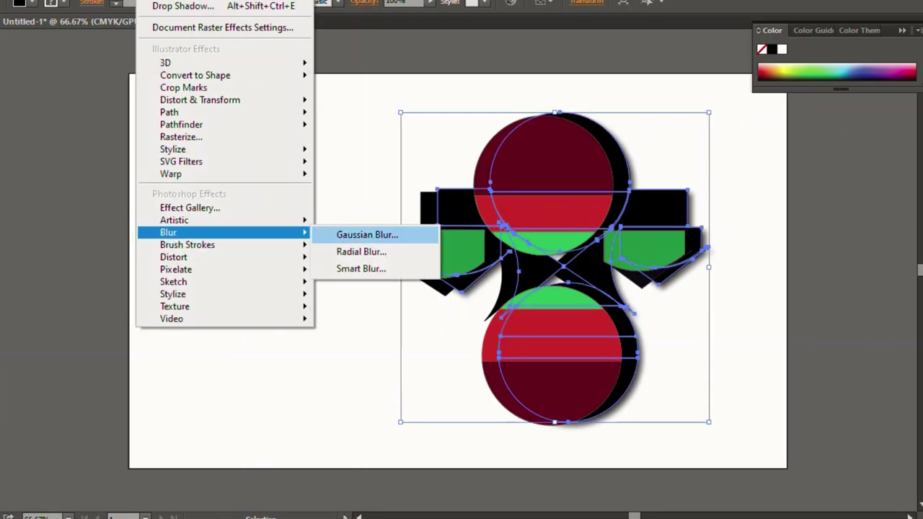
pyautogui.press('Down')
pyautogui.press('Return')
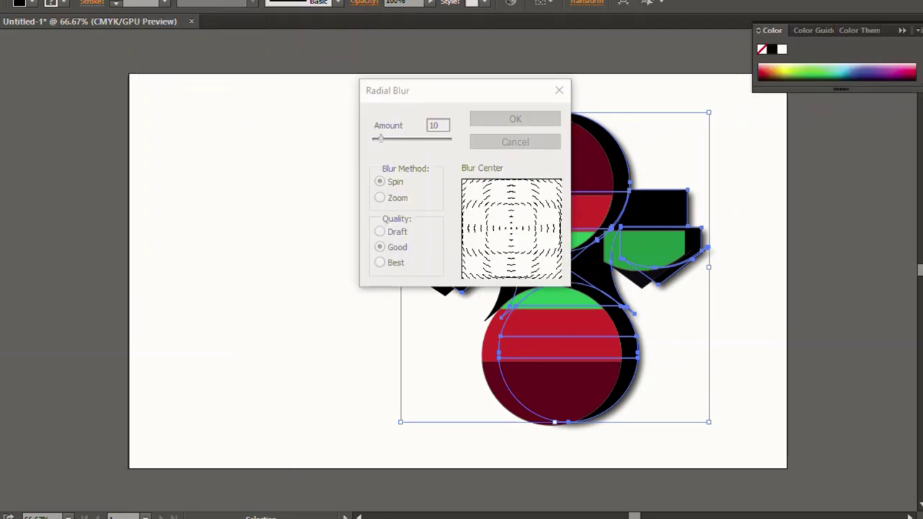
pyautogui.press('Return')
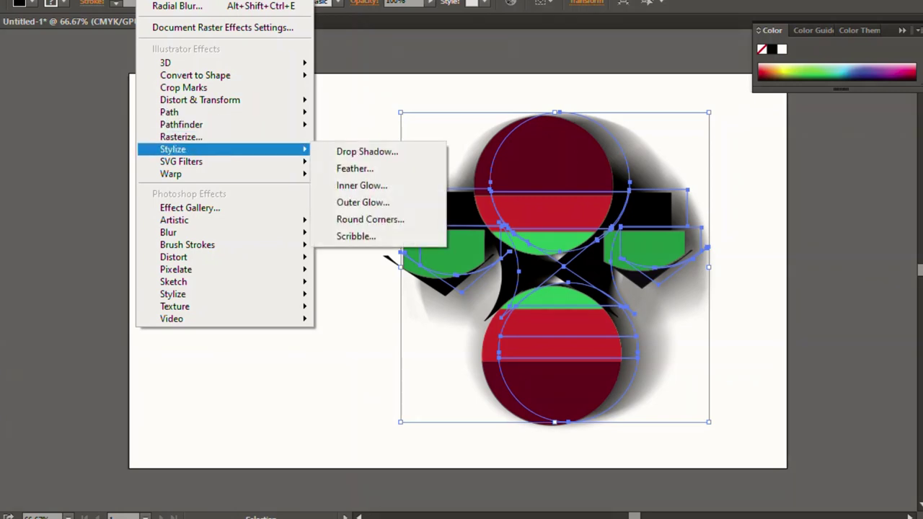
# - Apply a Gaussian Blur with a 4.6-pixel radius to the figure's shadow
pyautogui.click(346, 232)
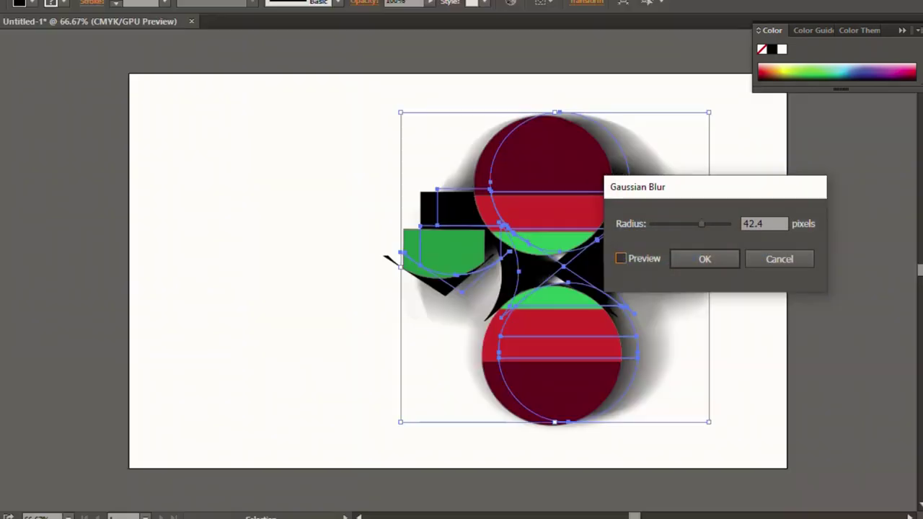
pyautogui.click(621, 258)
pyautogui.moveTo(701, 224); pyautogui.dragTo(683, 224)
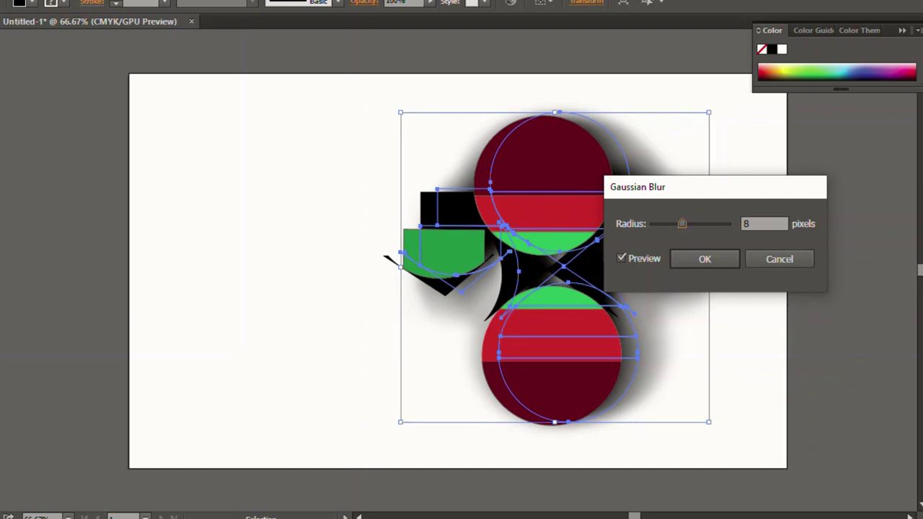
pyautogui.moveTo(682, 224); pyautogui.dragTo(670, 223)
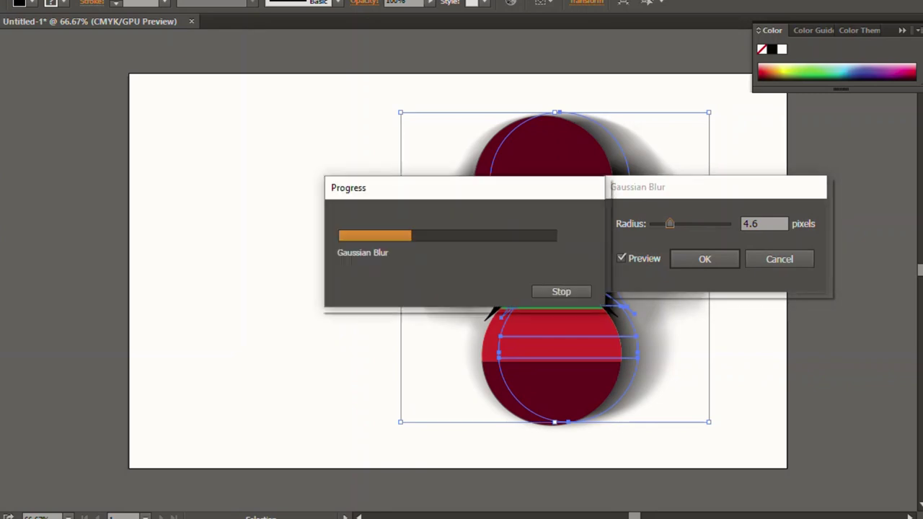
pyautogui.press('Return')
pyautogui.hotkey('ctrl', 'shift', 'a')
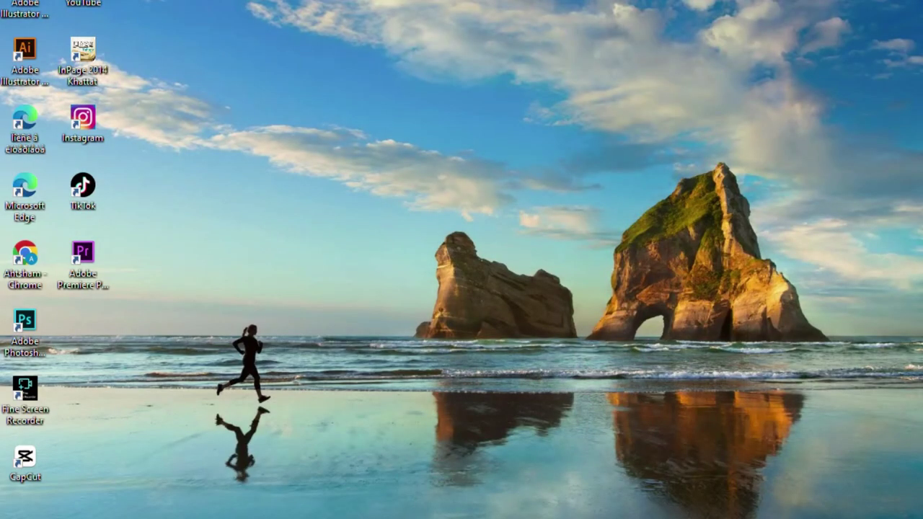
pyautogui.press('super+e')
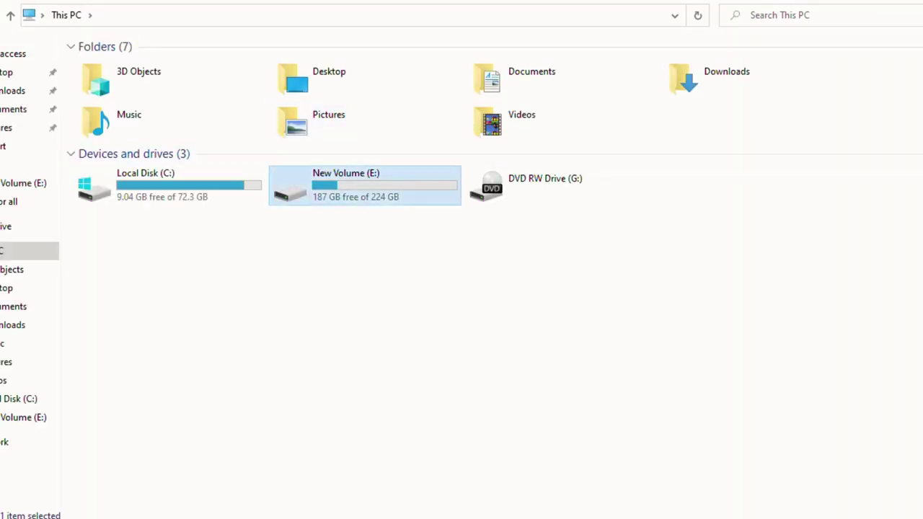
pyautogui.doubleClick(363, 184)
pyautogui.scroll(-10, 359, 173)
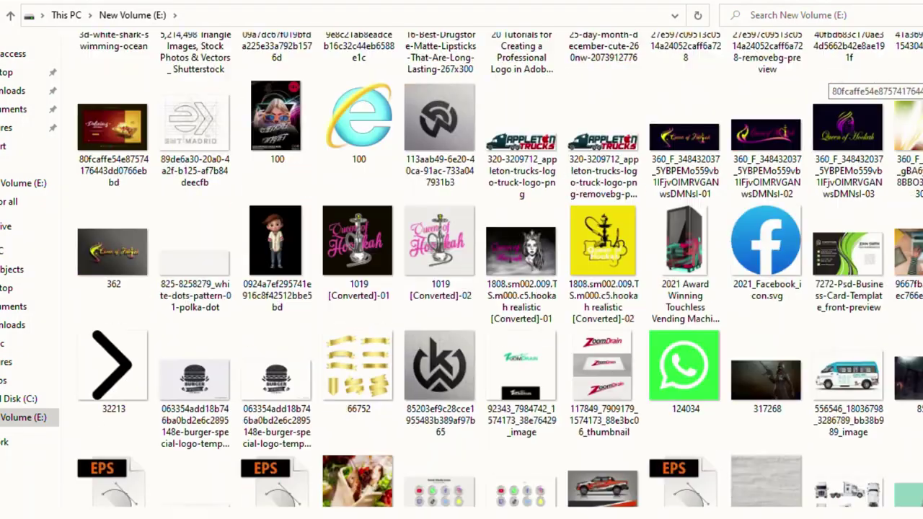
pyautogui.scroll(-5, 462, 274)
pyautogui.scroll(-5, 462, 274)
pyautogui.scroll(-5, 462, 274)
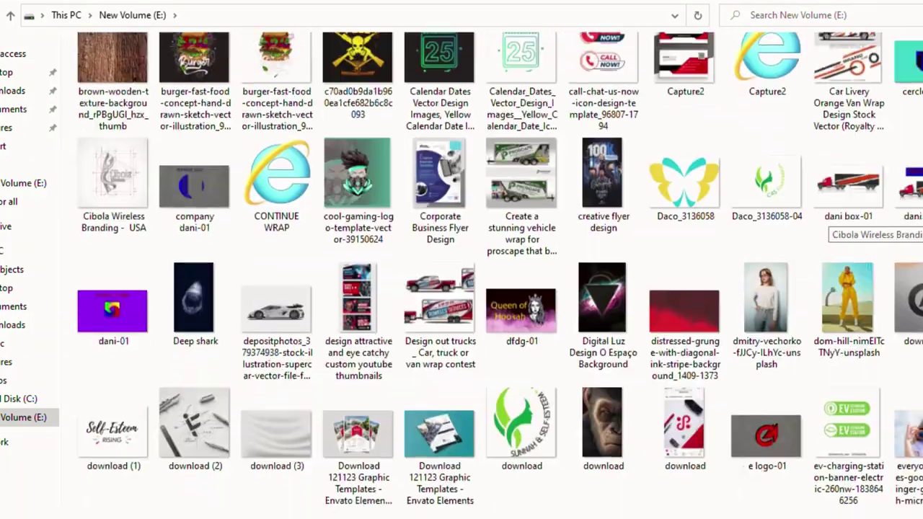
pyautogui.scroll(-6, 462, 274)
pyautogui.scroll(-8, 462, 274)
pyautogui.click(767, 288)
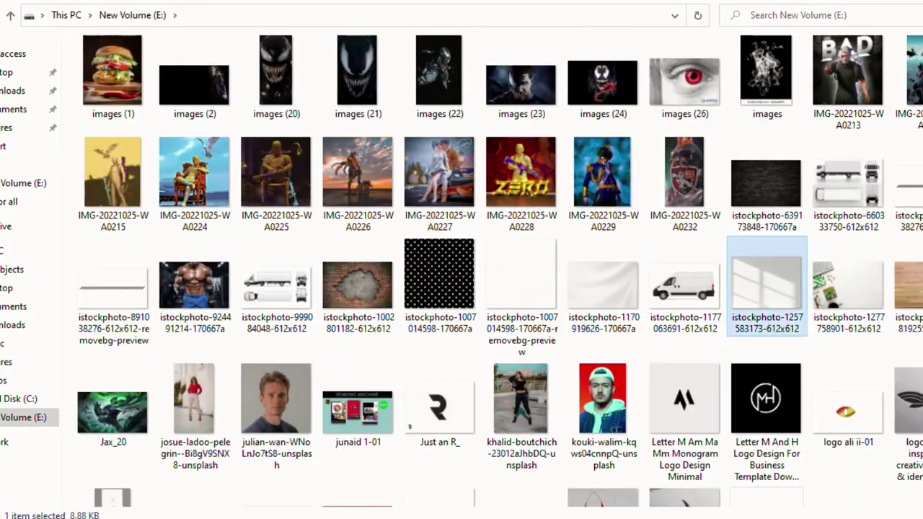
pyautogui.scroll(-1, 409, 376)
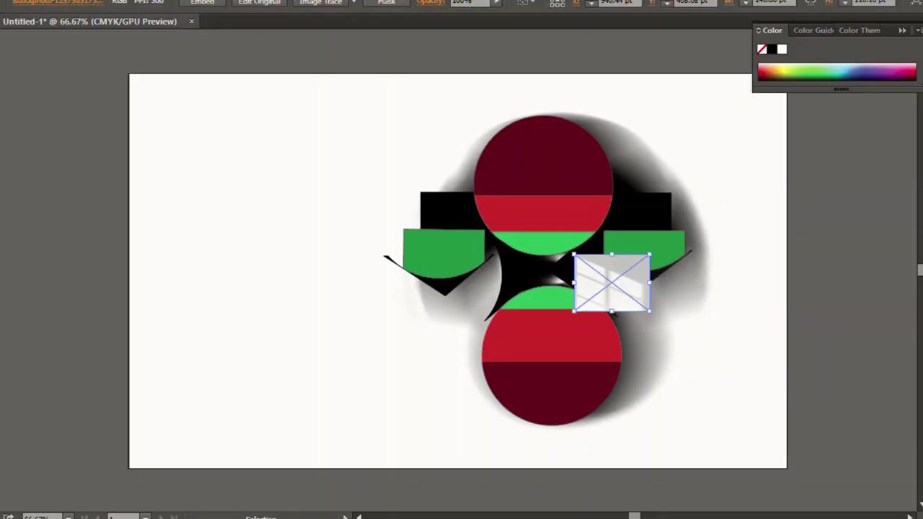
# - Move the wall photo to the artboard's top-left, scale it to cover the artboard, and embed it
pyautogui.moveTo(611, 283); pyautogui.dragTo(165, 101)
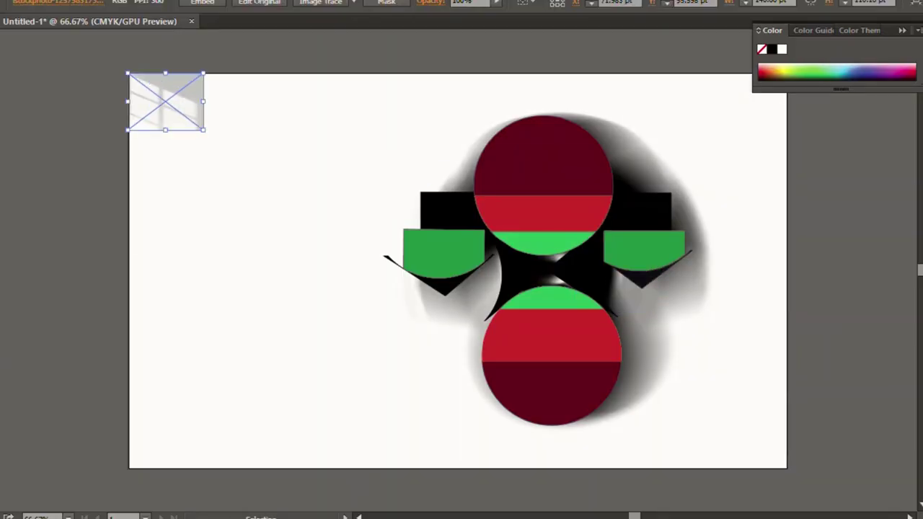
pyautogui.moveTo(203, 130)
pyautogui.mouseDown()
pyautogui.moveTo(735, 345)
pyautogui.moveTo(806, 489)
pyautogui.moveTo(787, 469)
pyautogui.mouseUp()
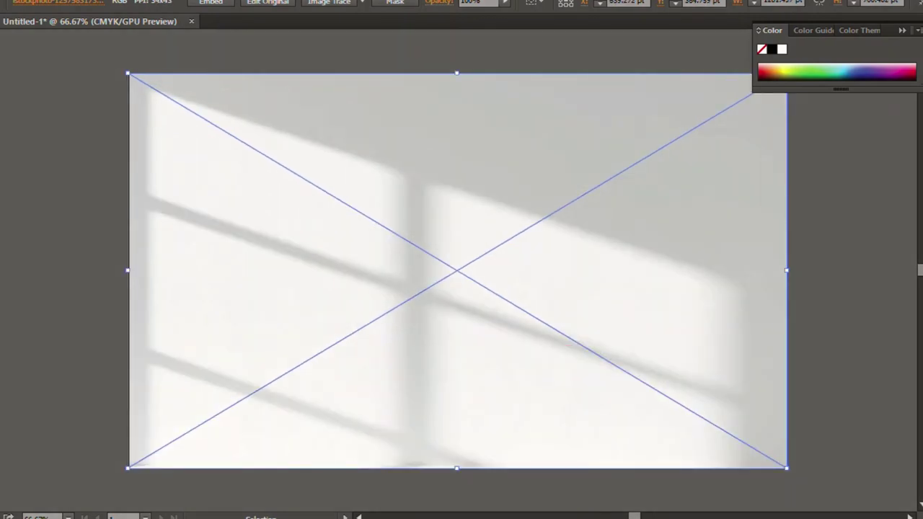
pyautogui.click(210, 1)
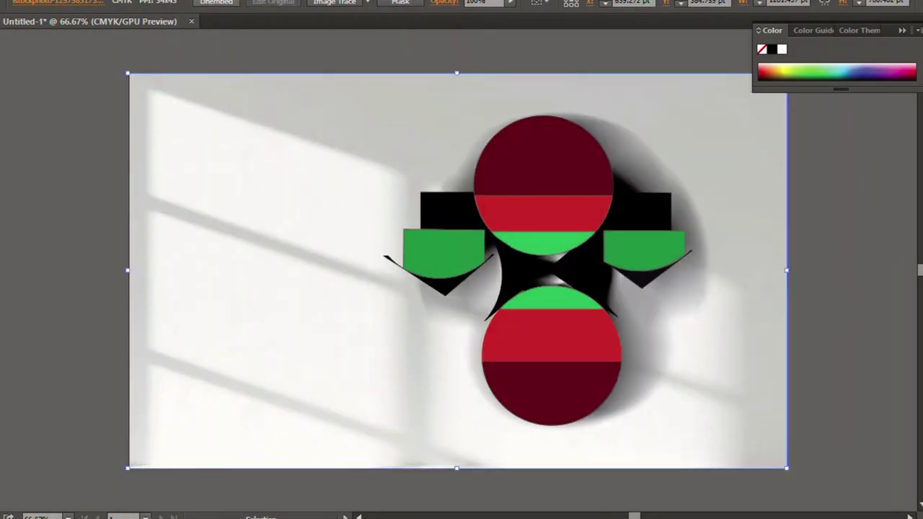
pyautogui.hotkey('ctrl', 'shift', 'a')
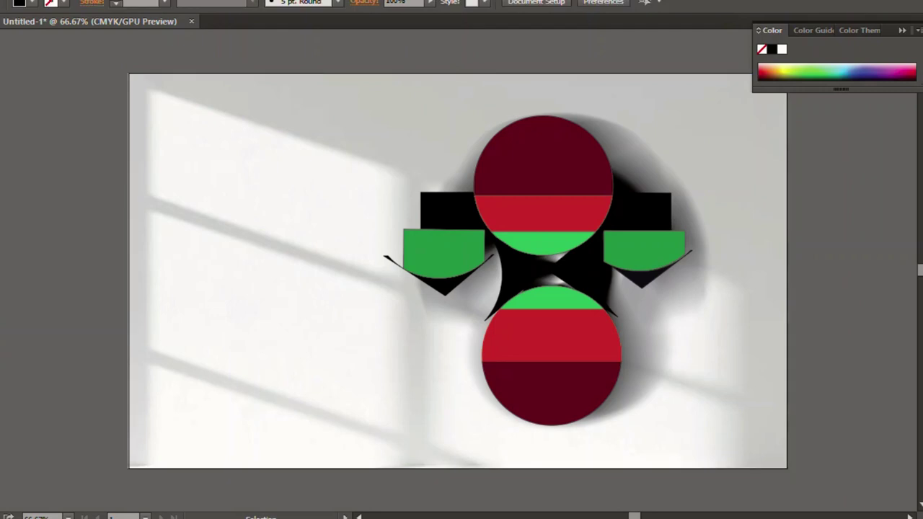
# - Move the figure and its shadow lower on the sunlit wall photo
pyautogui.hotkey('ctrl', 'a')
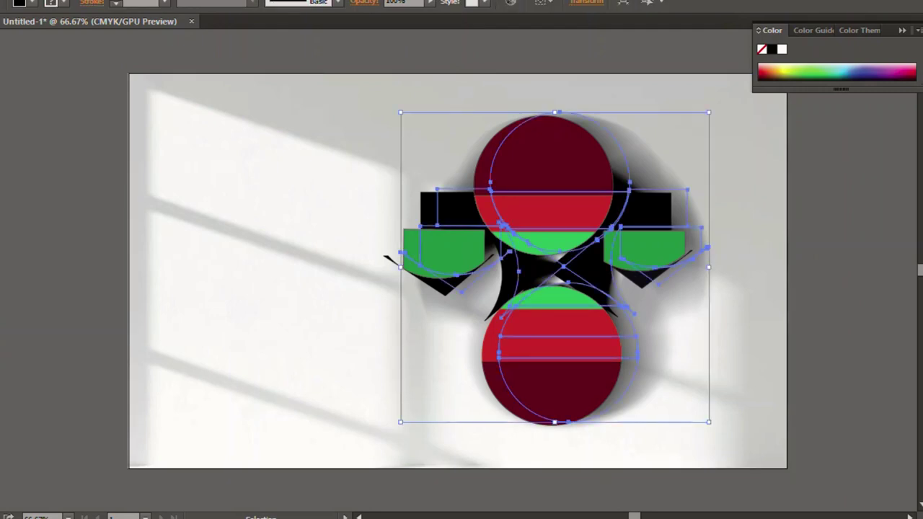
pyautogui.hotkey('ctrl', 'shift', 'a')
pyautogui.hotkey('ctrl', 'a')
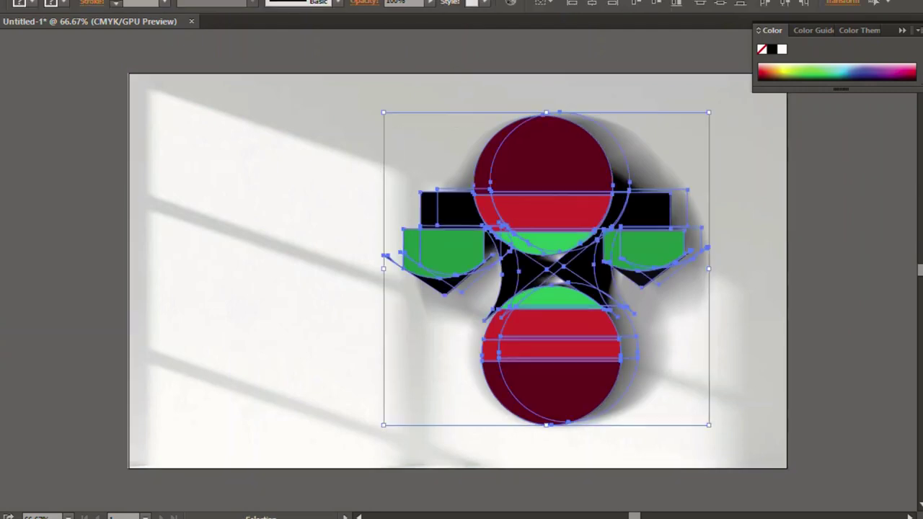
pyautogui.moveTo(556, 274); pyautogui.dragTo(544, 310)
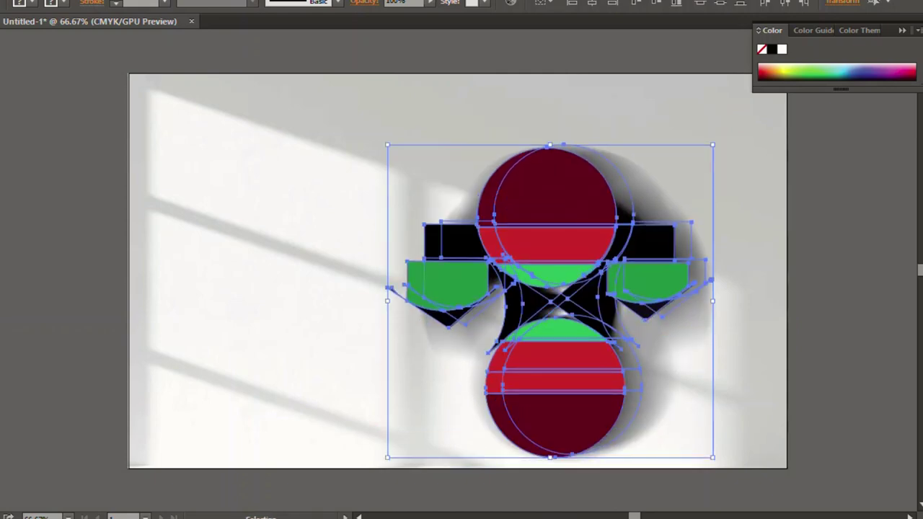
pyautogui.hotkey('ctrl', 'shift', 'a')
# - Resize the blurred shadow and place it just below and right of the figure
pyautogui.hotkey('ctrl', 'a')
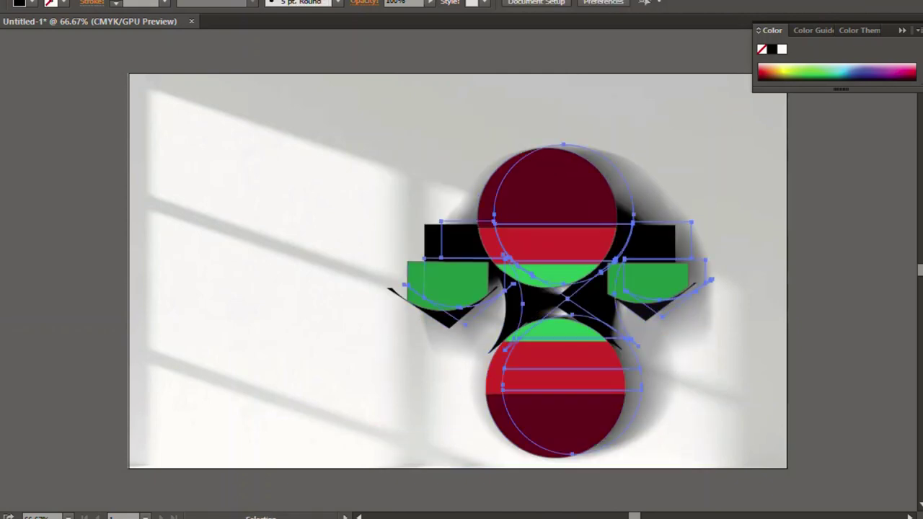
pyautogui.moveTo(711, 458); pyautogui.dragTo(617, 357)
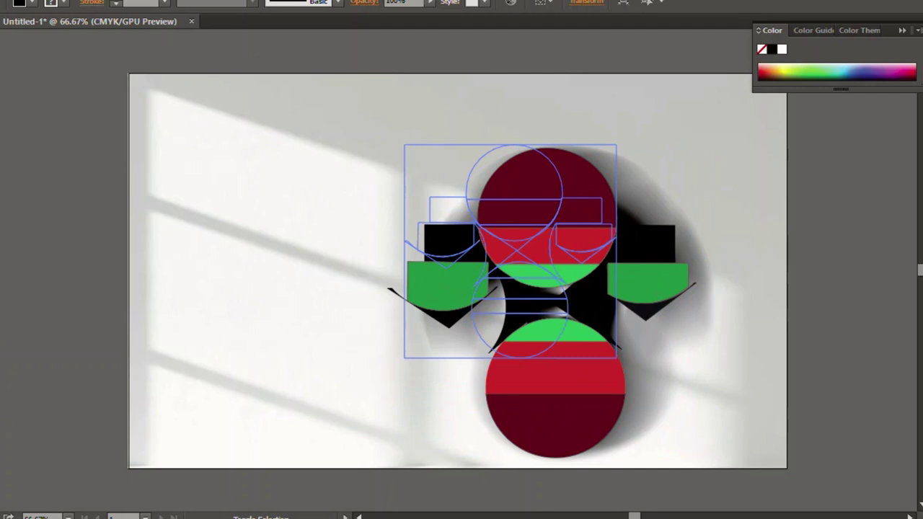
pyautogui.moveTo(548, 317); pyautogui.dragTo(637, 384)
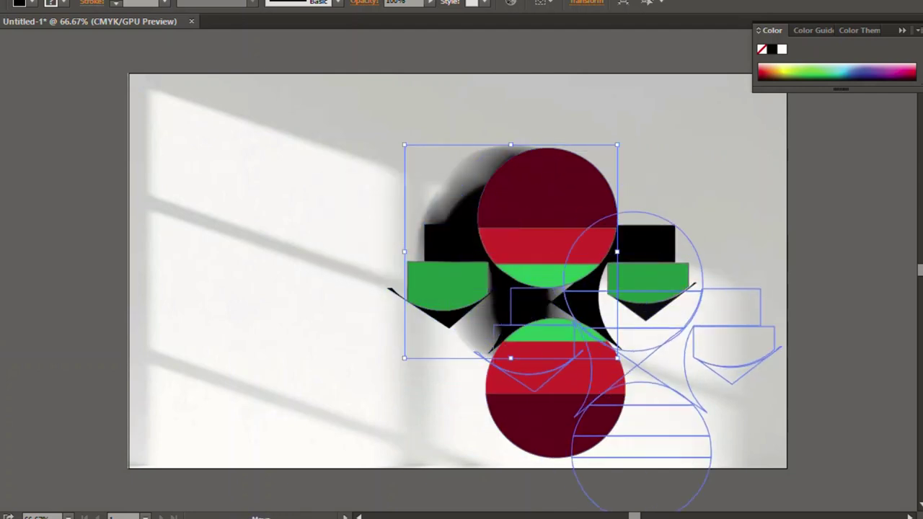
pyautogui.hotkey('ctrl', 'z')
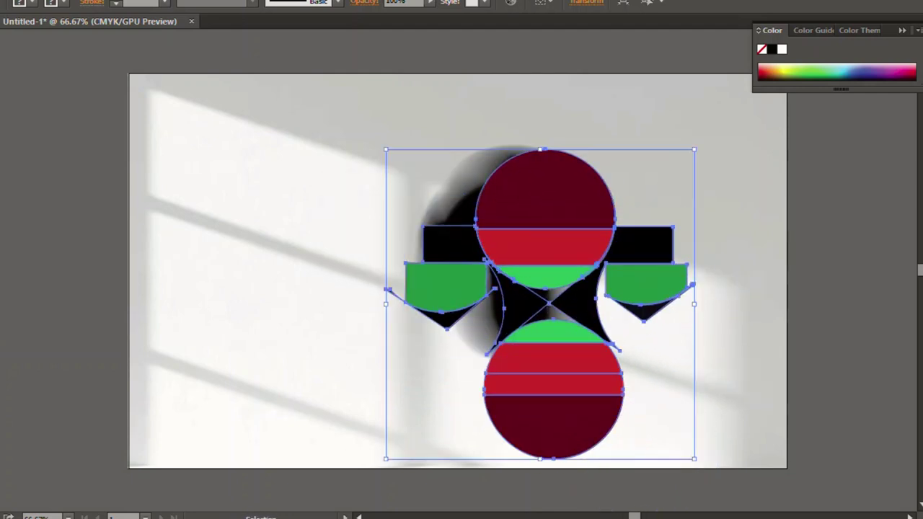
pyautogui.moveTo(548, 303); pyautogui.dragTo(577, 327)
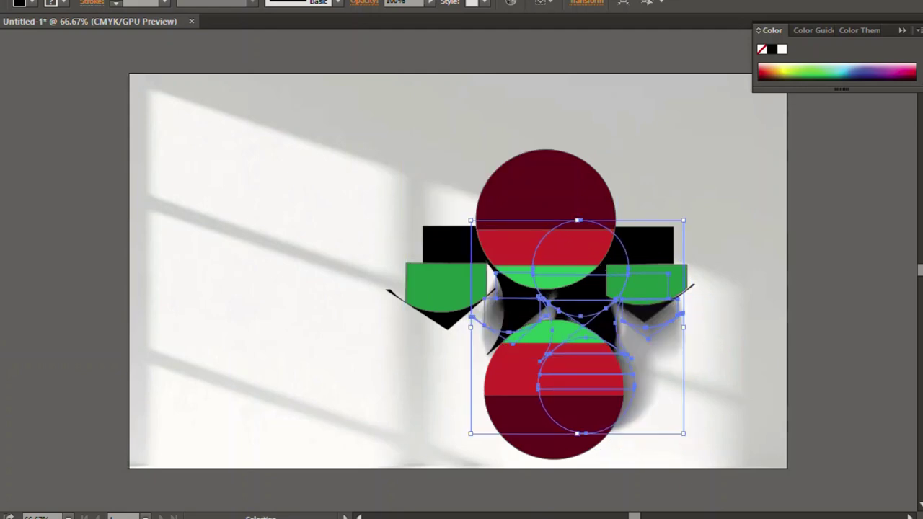
pyautogui.moveTo(471, 220); pyautogui.dragTo(422, 171)
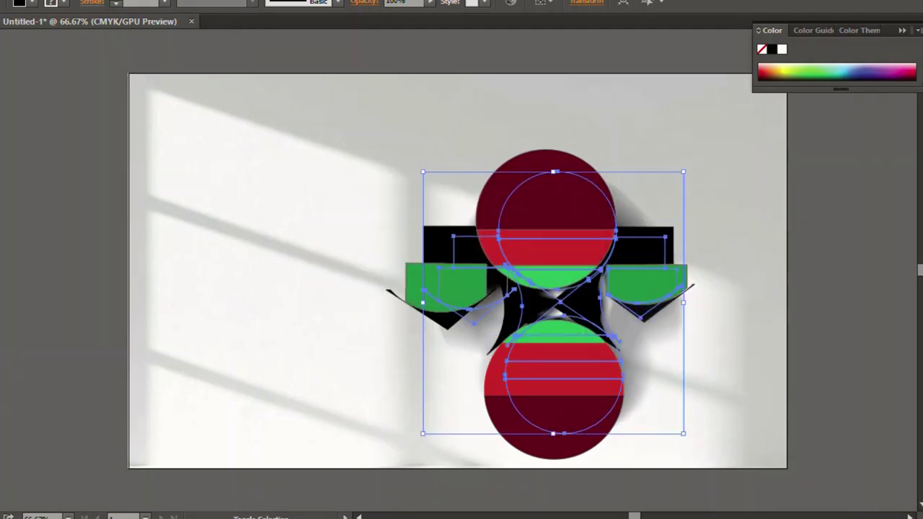
pyautogui.hotkey('ctrl', 'shift', 'a')
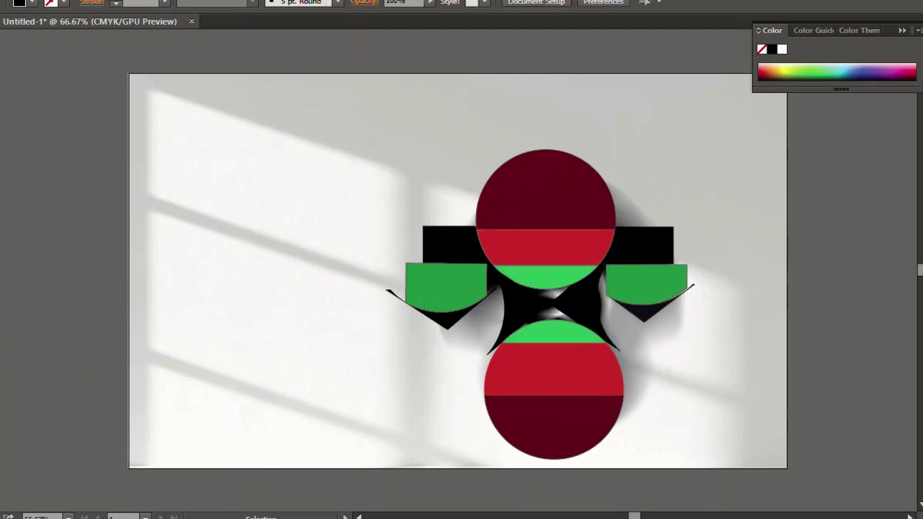